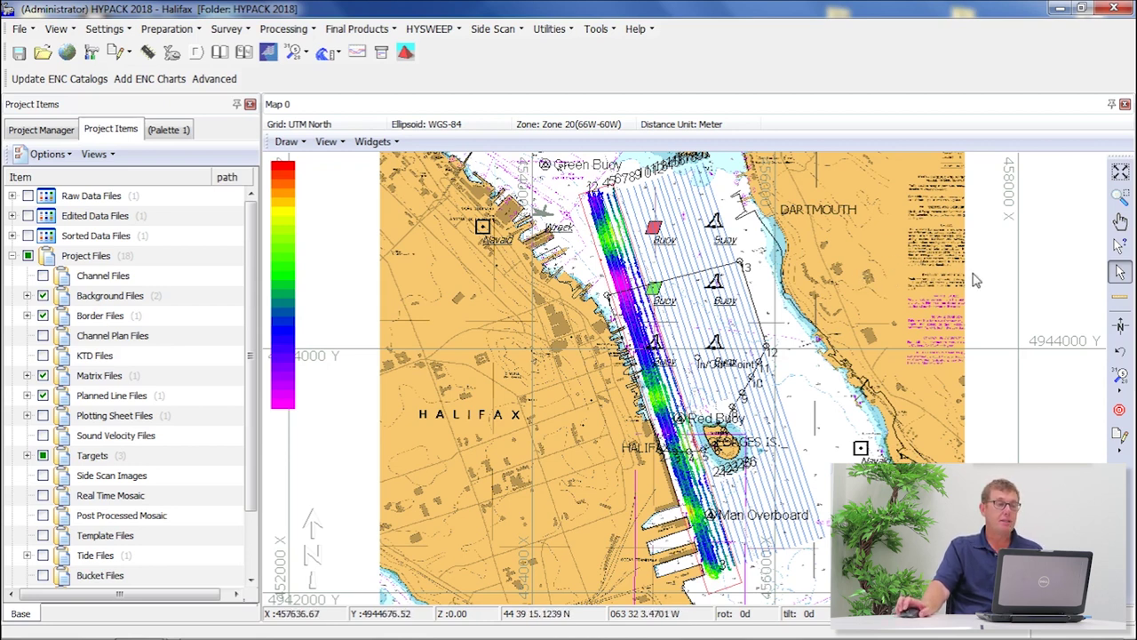
# Create a new project named LakeMiaramar in the HYPACK 2018 project folder
pyautogui.click(20, 30)
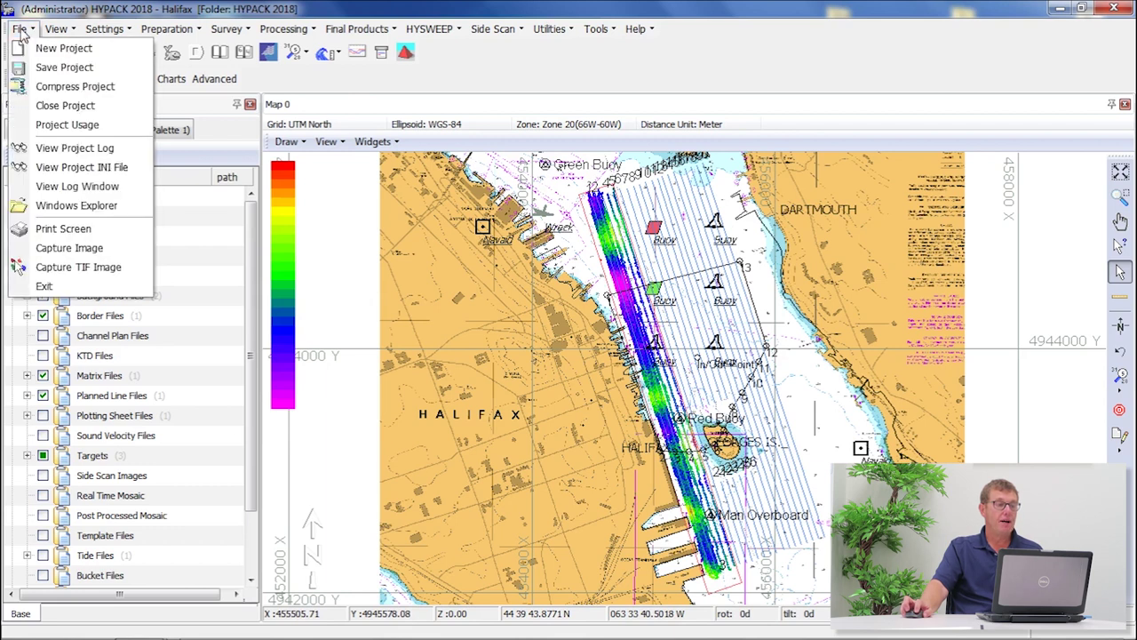
pyautogui.click(61, 49)
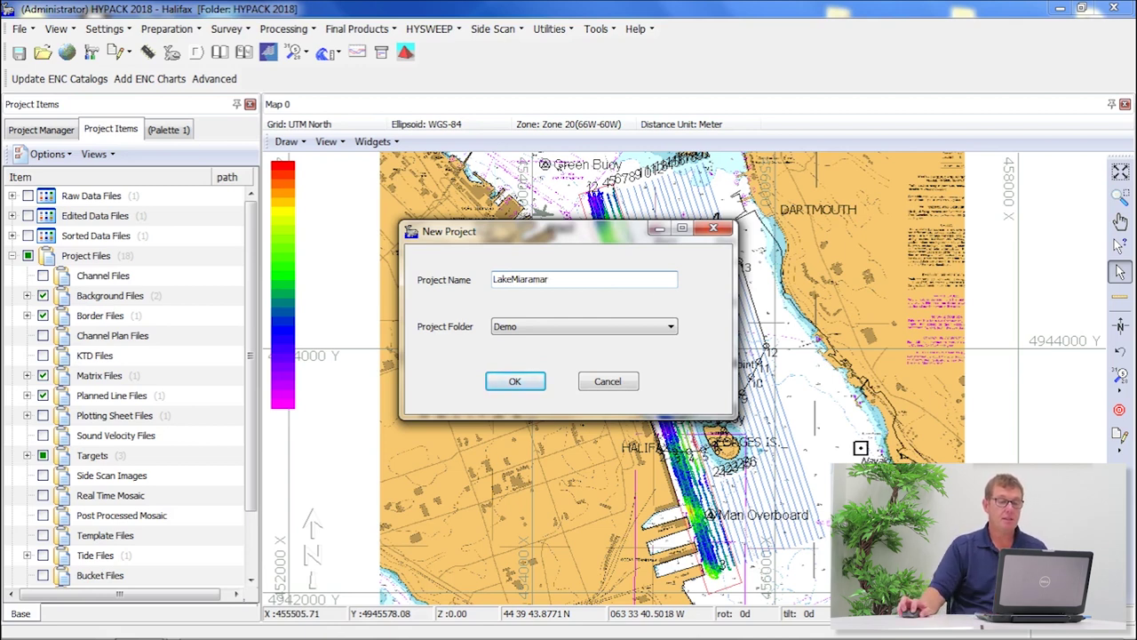
pyautogui.click(593, 328)
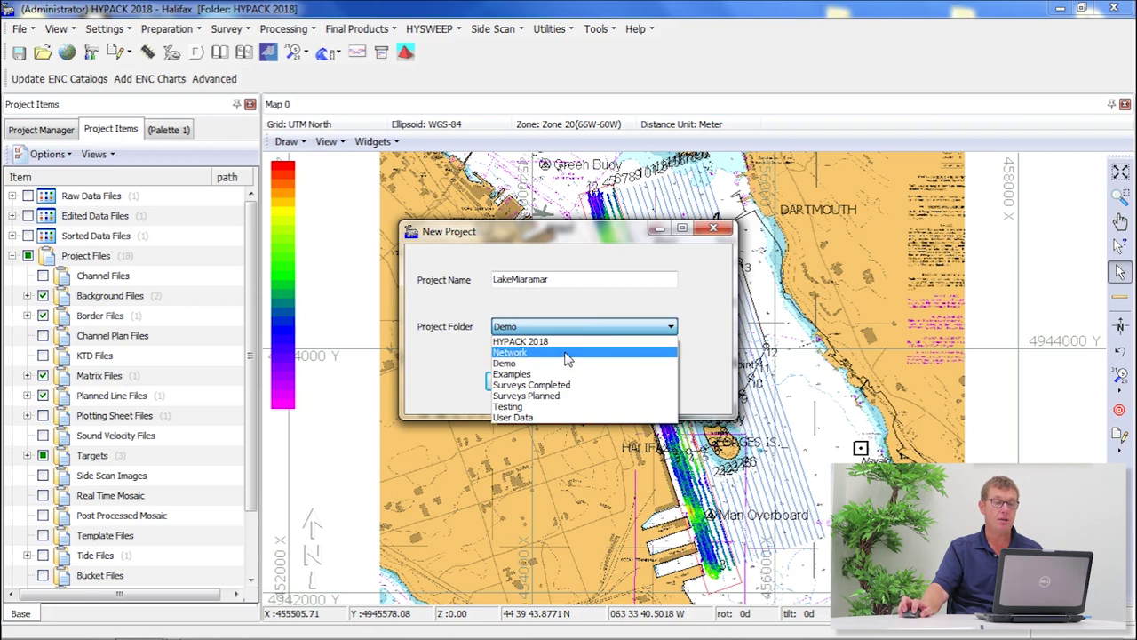
pyautogui.click(568, 342)
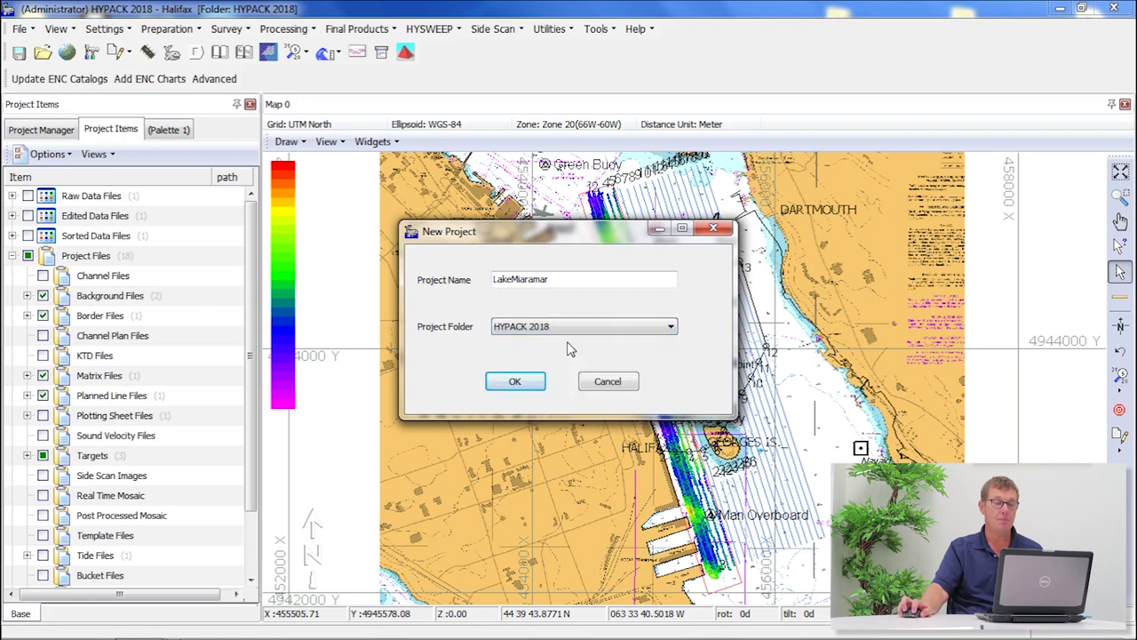
pyautogui.click(516, 381)
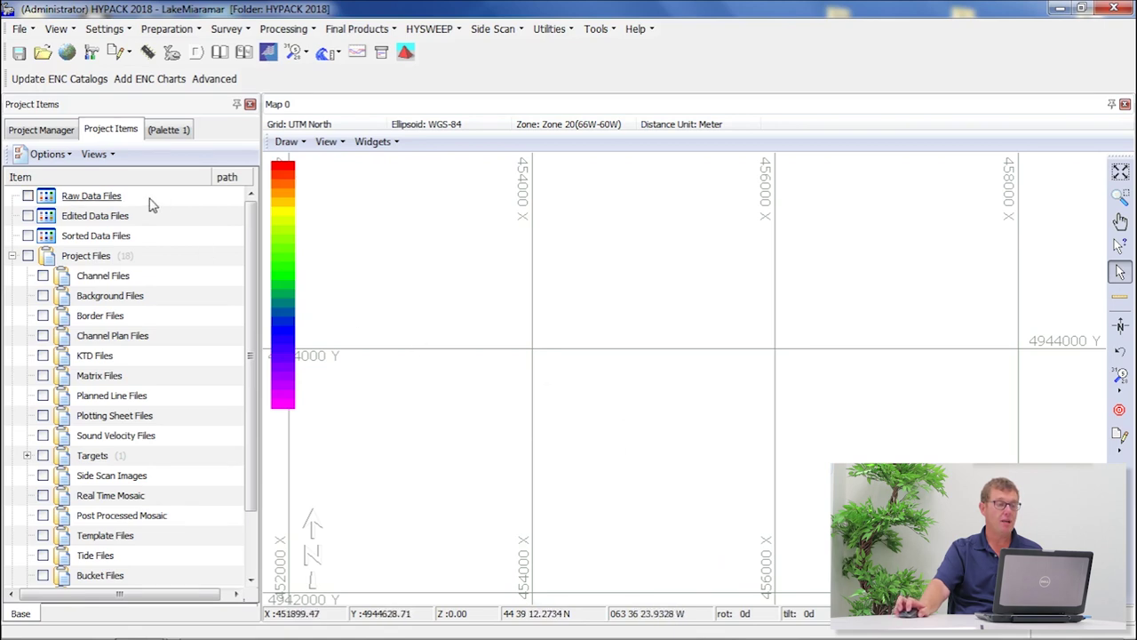
# Browse the Project Manager list, expanding Surveys Completed and briefly expanding then collapsing Testing
pyautogui.click(40, 131)
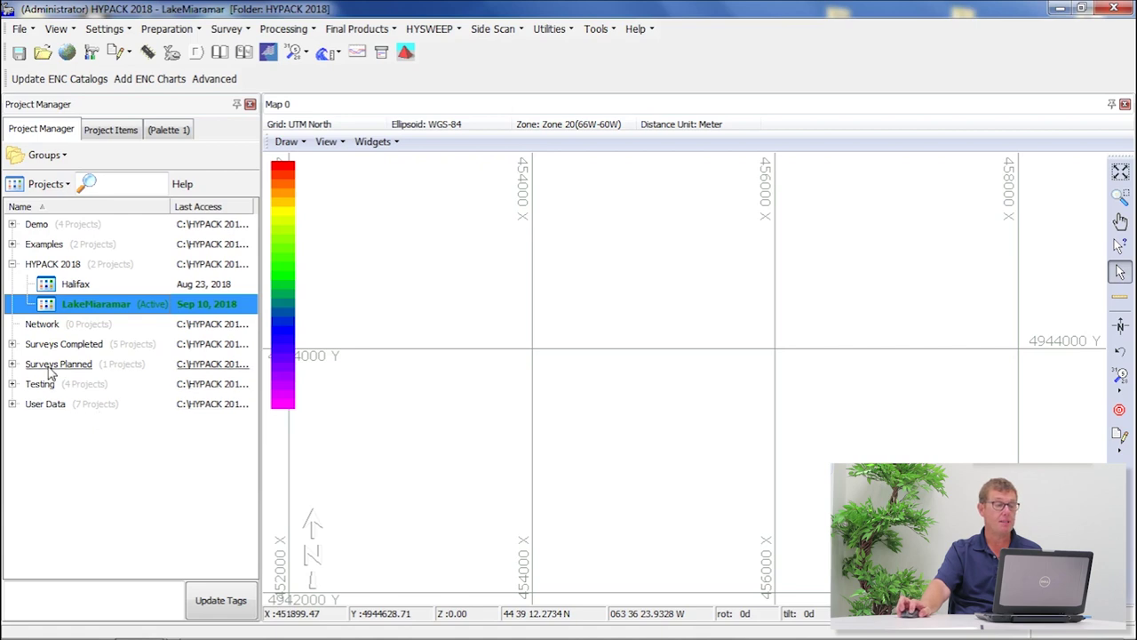
pyautogui.click(12, 344)
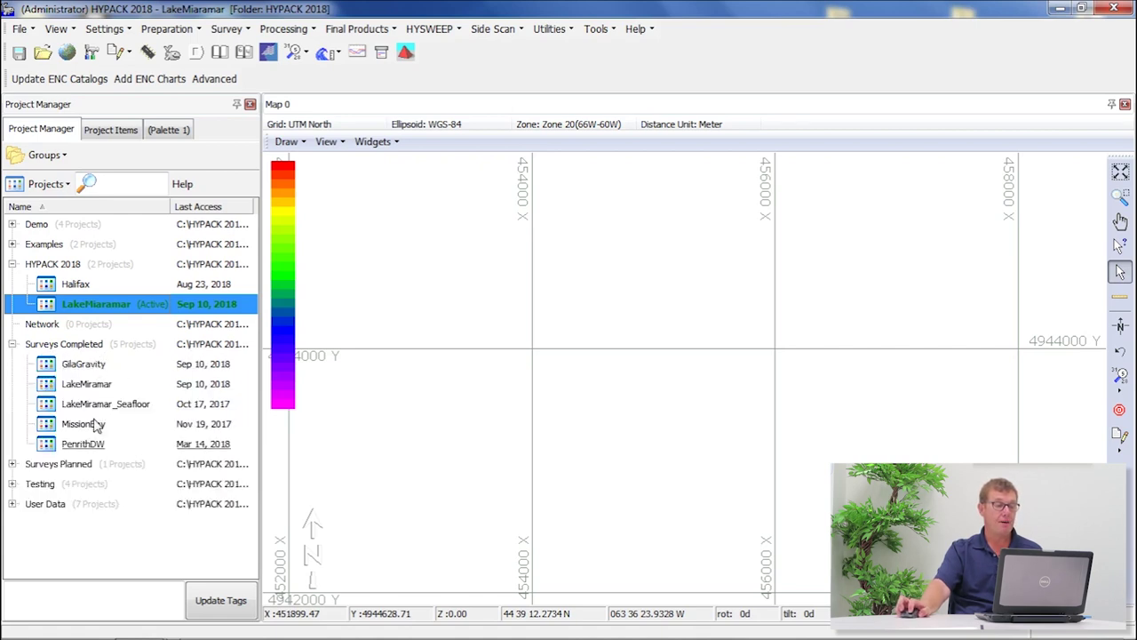
pyautogui.click(12, 485)
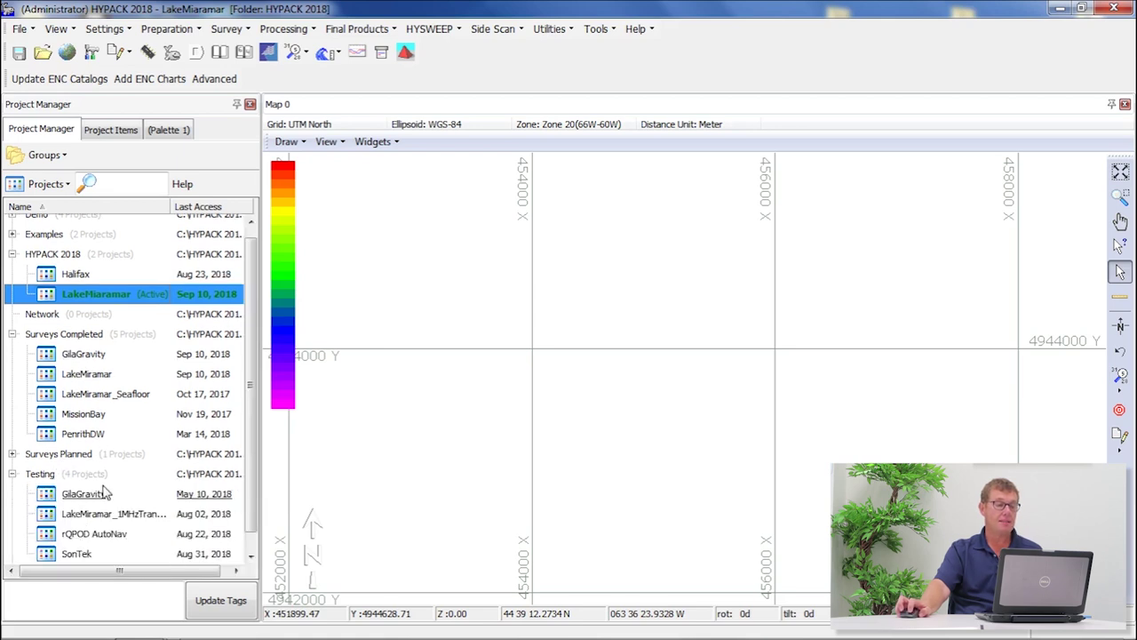
pyautogui.click(12, 475)
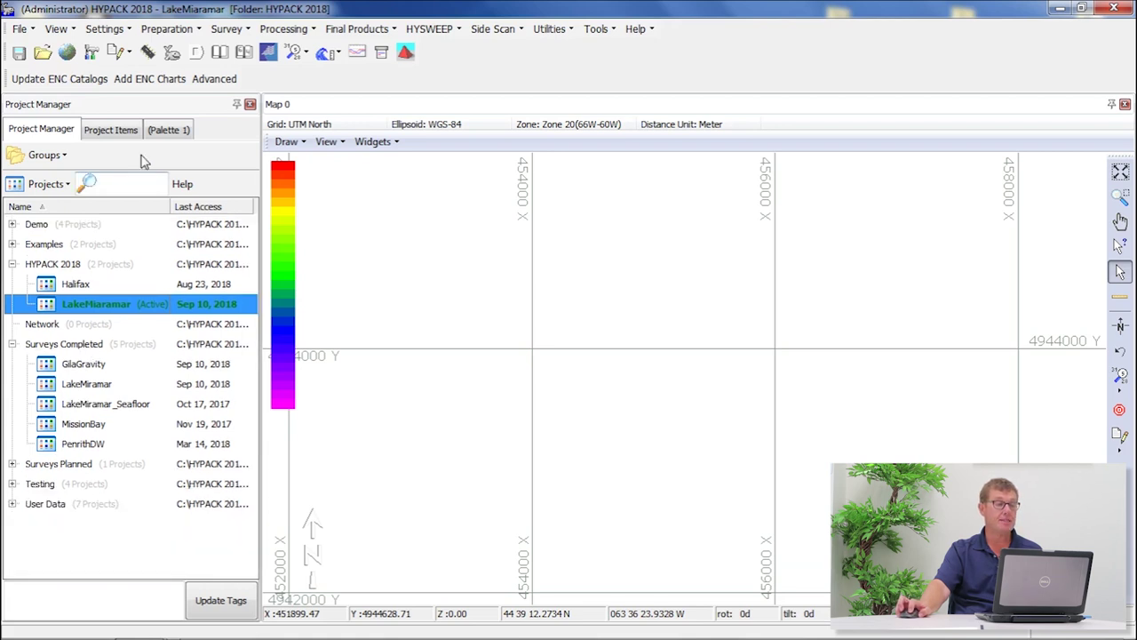
pyautogui.click(111, 130)
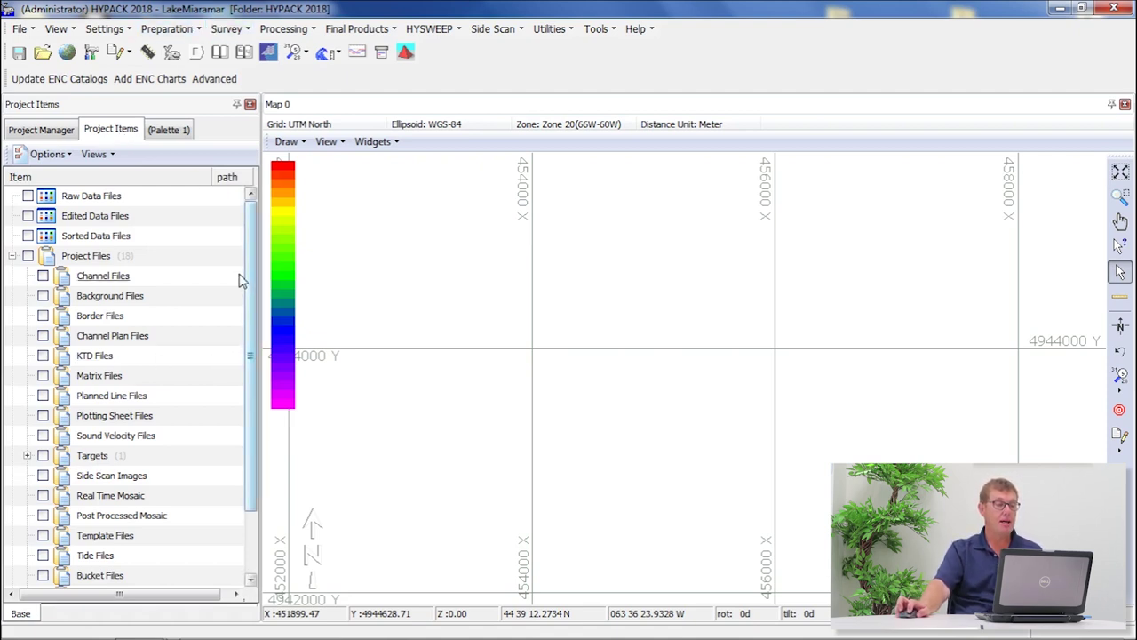
# Scroll through LakeMiaramar's project item-type tree
pyautogui.scroll(-2, 258, 356)
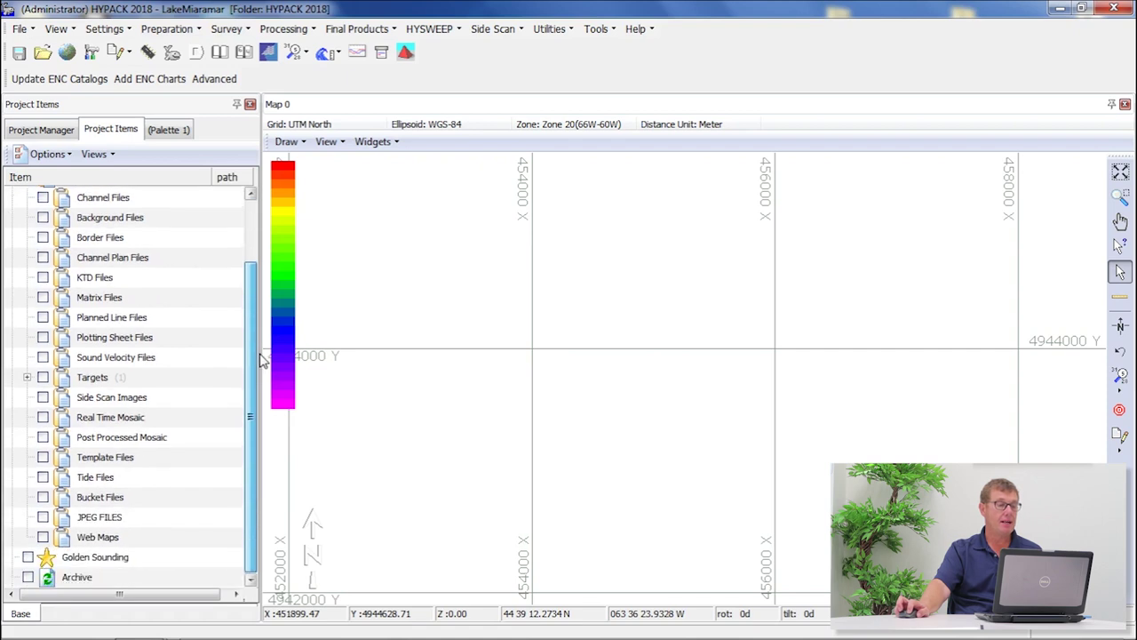
pyautogui.scroll(3, 263, 360)
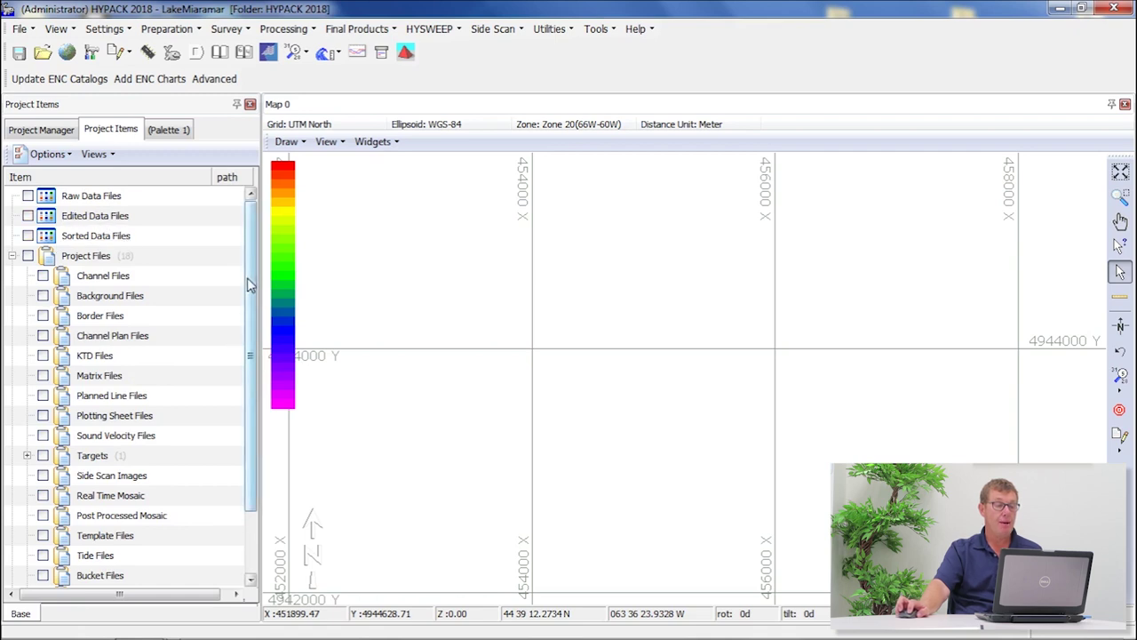
pyautogui.scroll(-3, 246, 335)
pyautogui.scroll(1, 246, 322)
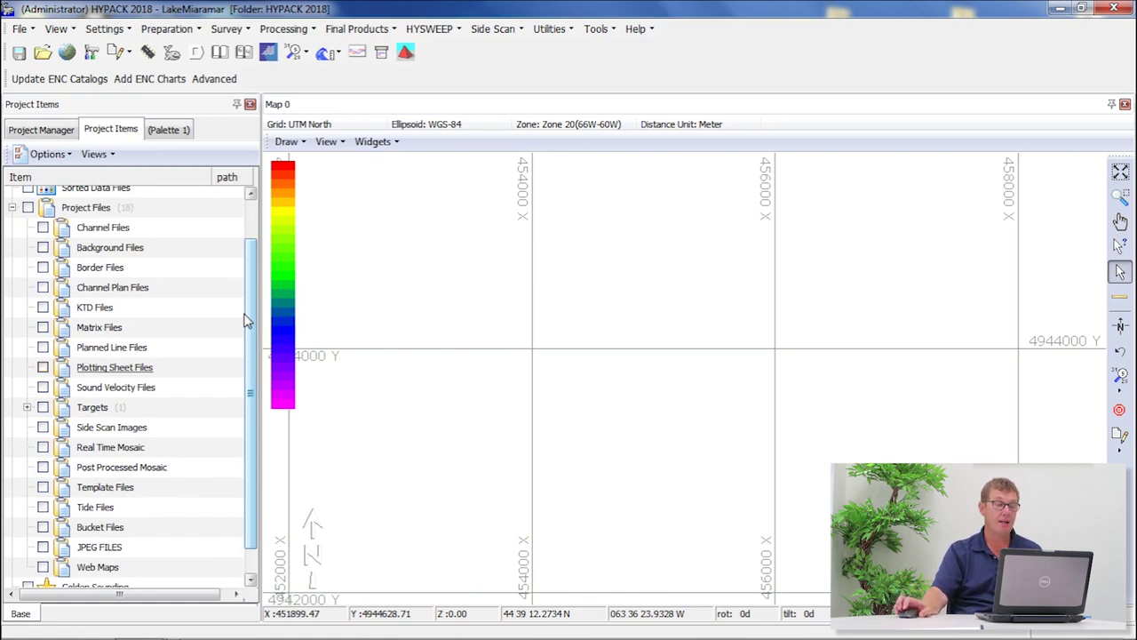
pyautogui.scroll(2, 255, 355)
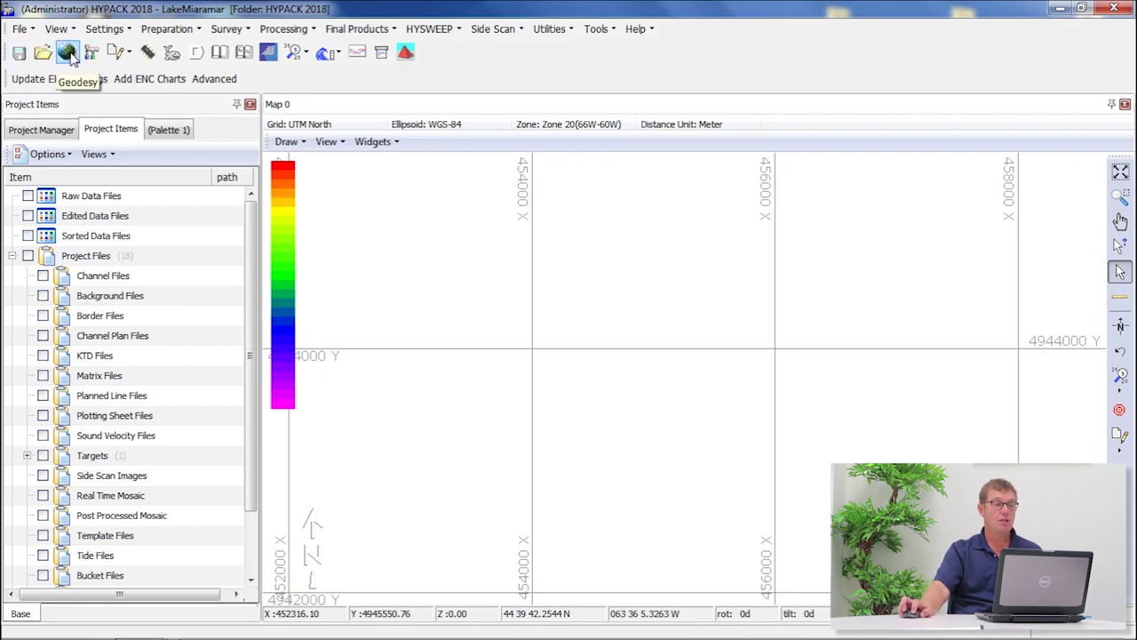
# Review the Geodetic Parameters dialog, keeping UTM North as the grid system
pyautogui.click(70, 54)
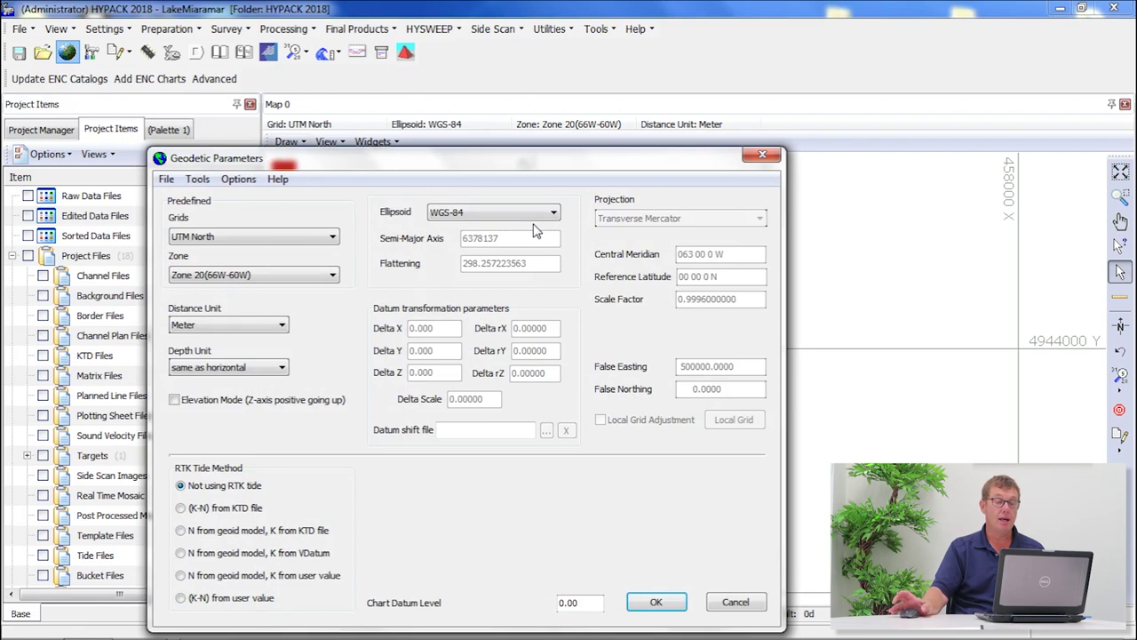
pyautogui.moveTo(515, 167); pyautogui.dragTo(514, 81)
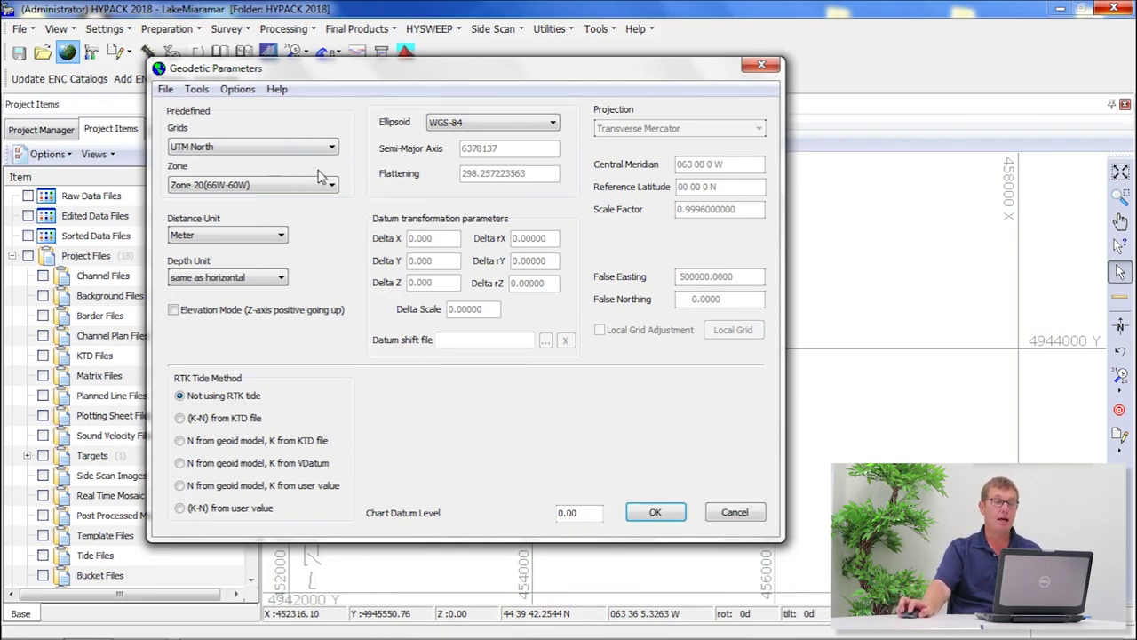
pyautogui.click(226, 149)
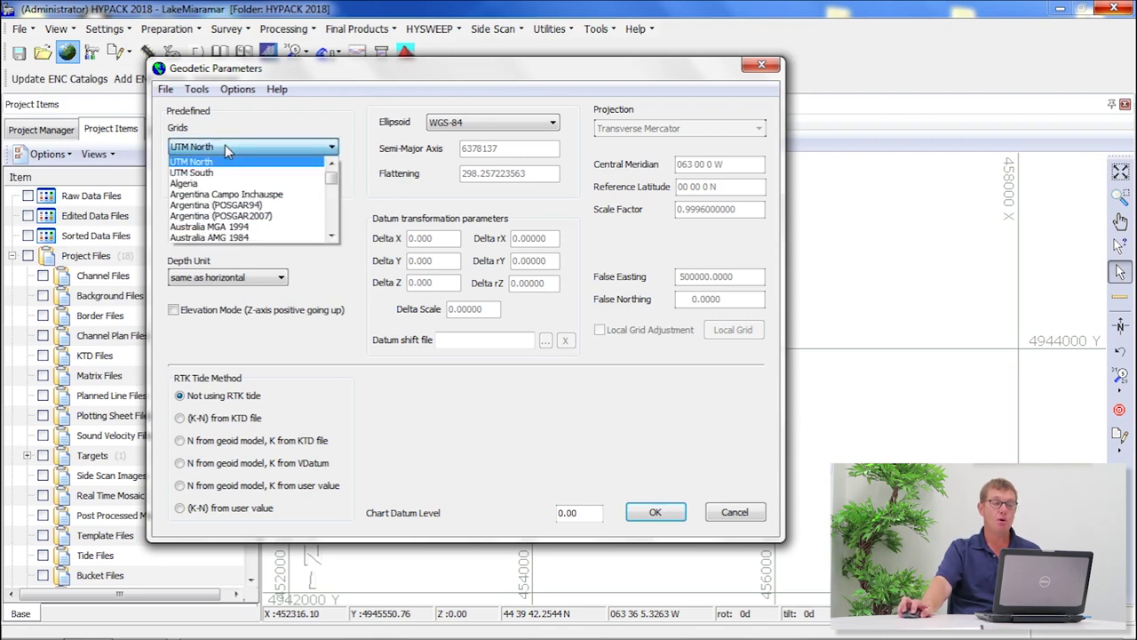
pyautogui.click(225, 147)
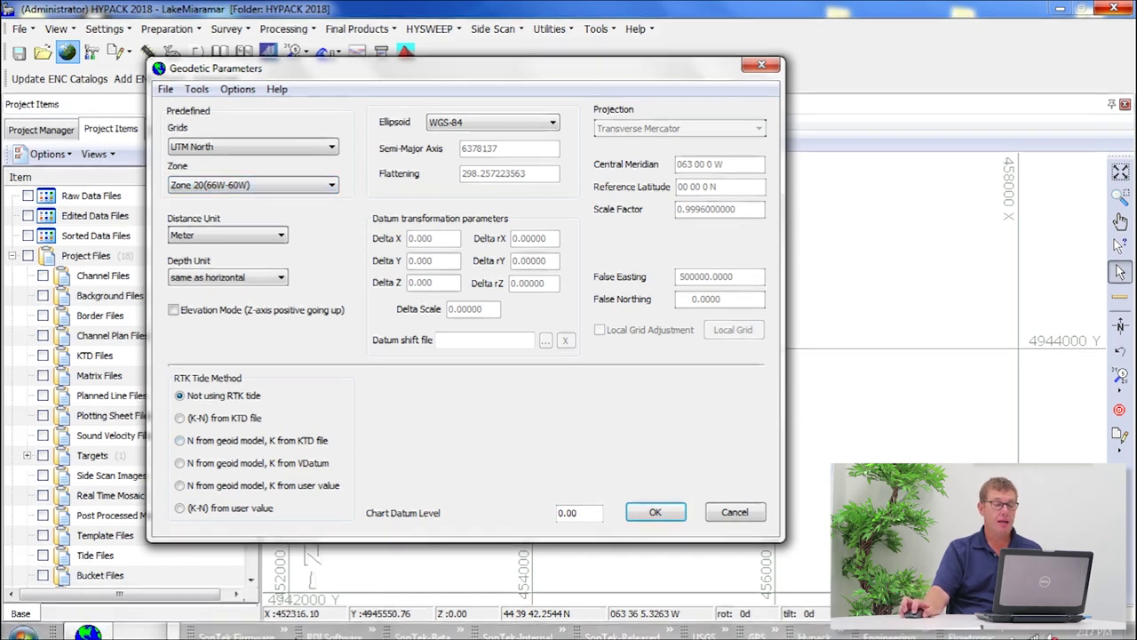
pyautogui.click(75, 624)
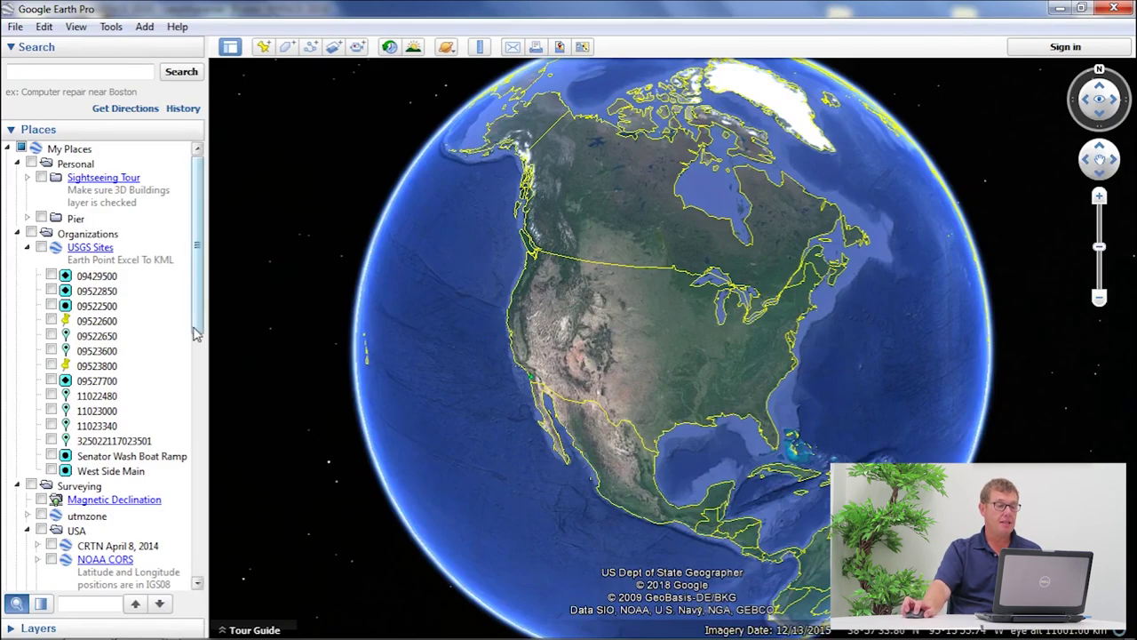
# Turn on the utmzone layer and inspect the zone 14 balloon over the central US
pyautogui.moveTo(195, 333); pyautogui.dragTo(197, 391)
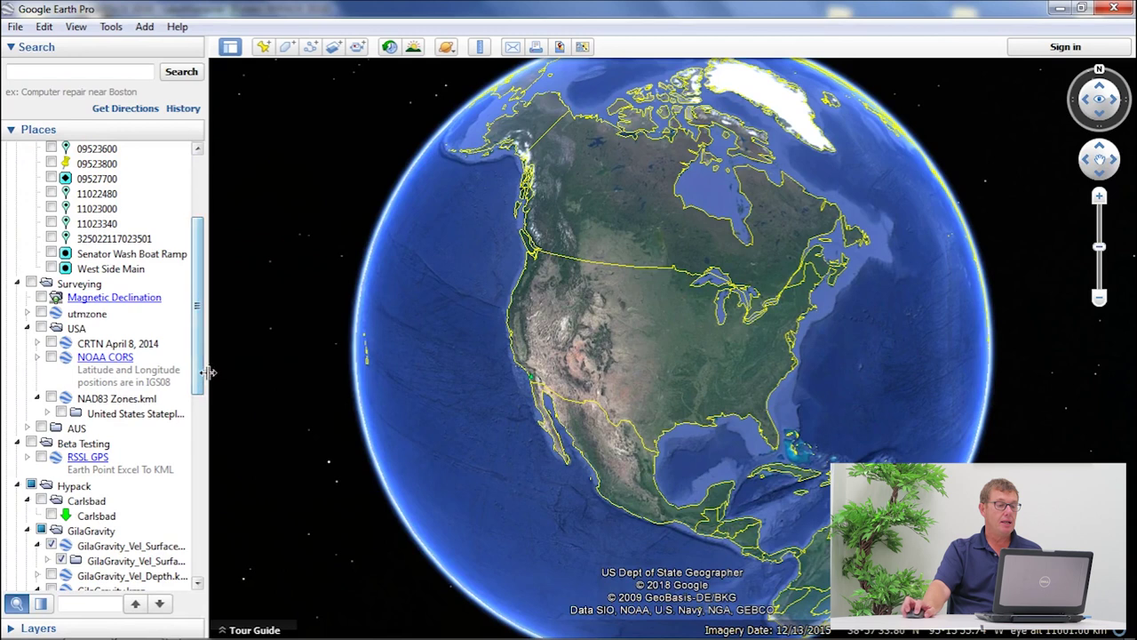
pyautogui.click(42, 313)
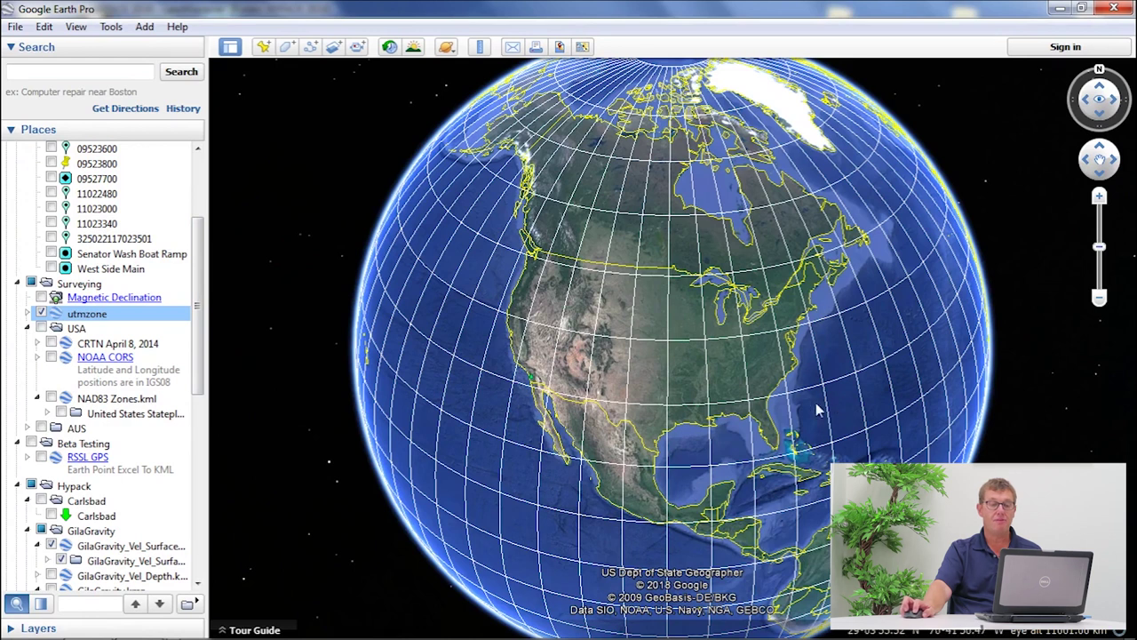
pyautogui.rightClick(645, 382)
pyautogui.click(642, 379)
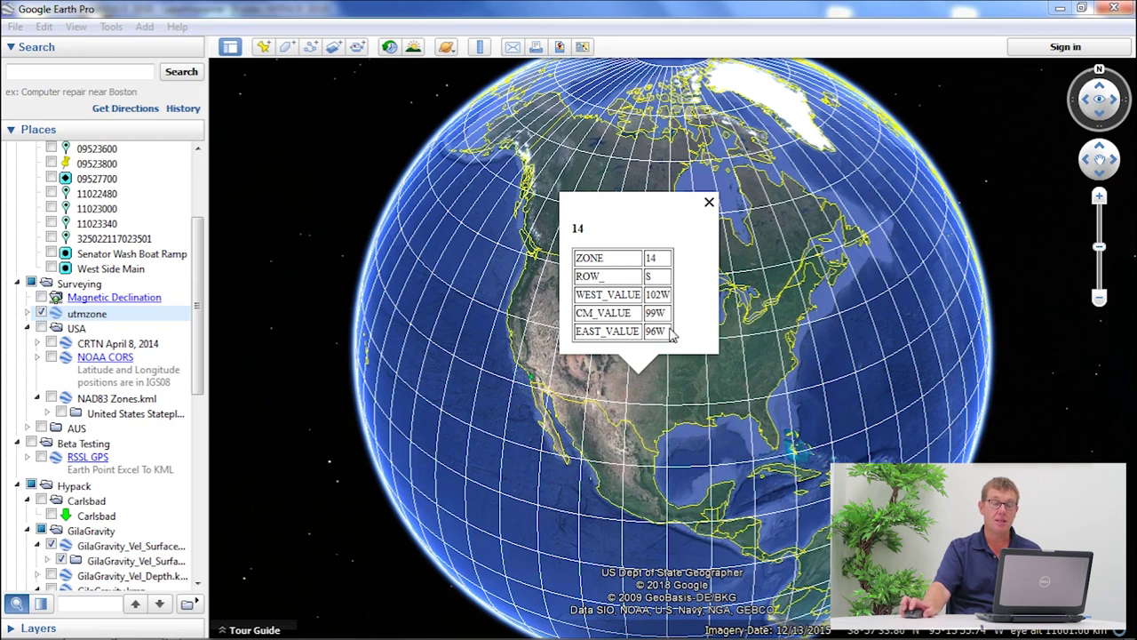
pyautogui.click(708, 204)
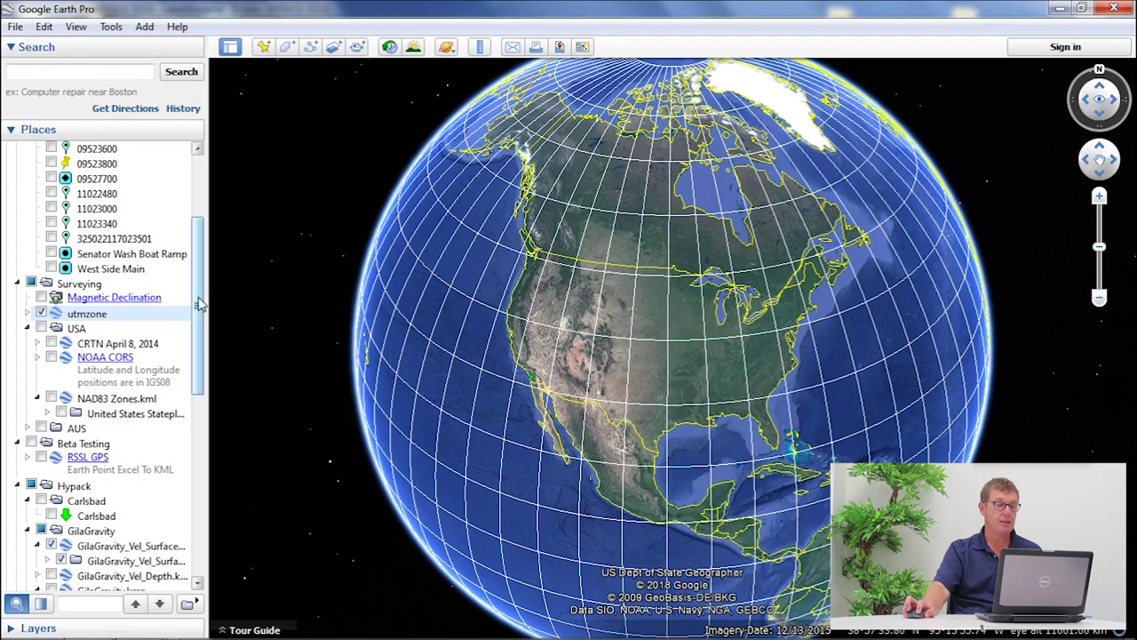
pyautogui.moveTo(199, 304); pyautogui.dragTo(203, 371)
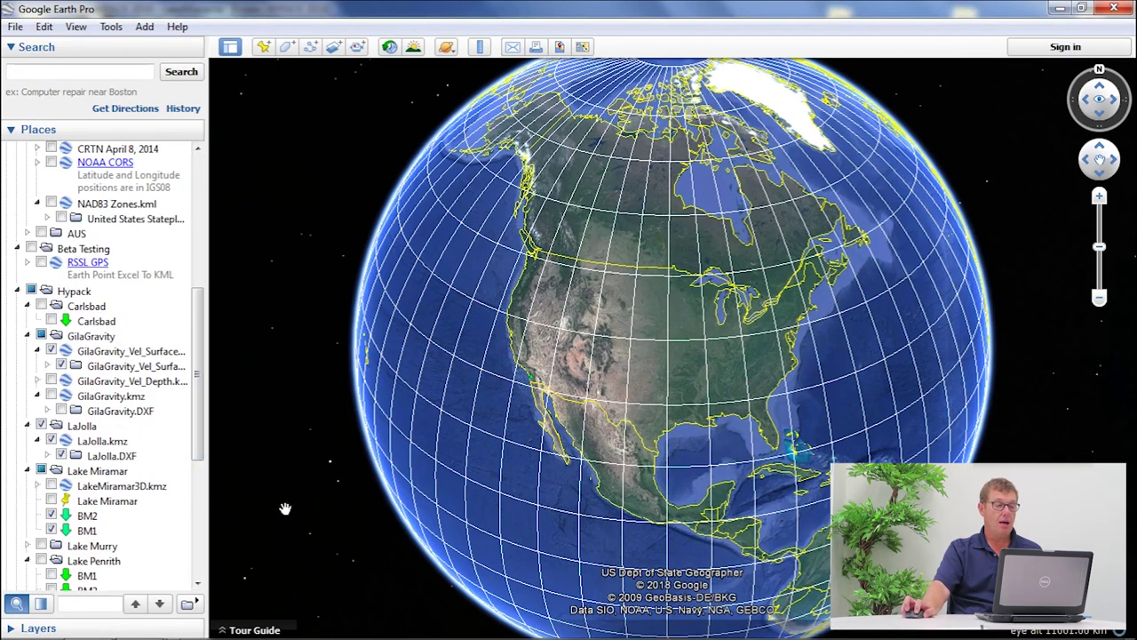
# Fly to the Lake Miramar placemarks and check that its balloon shows UTM zone 11
pyautogui.doubleClick(98, 471)
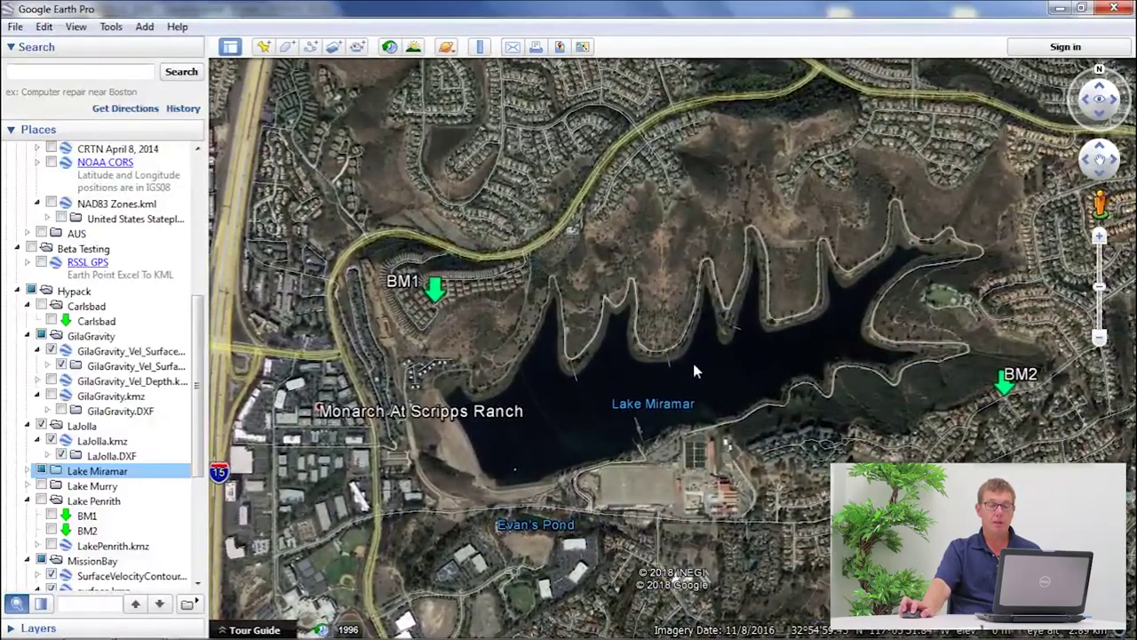
pyautogui.click(689, 360)
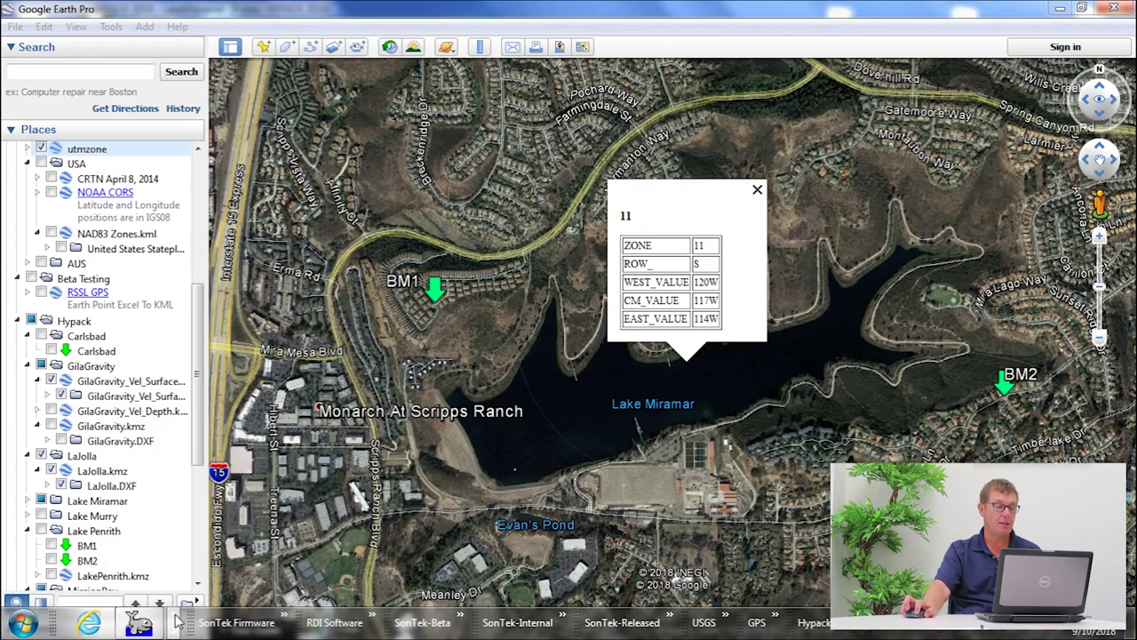
pyautogui.click(153, 627)
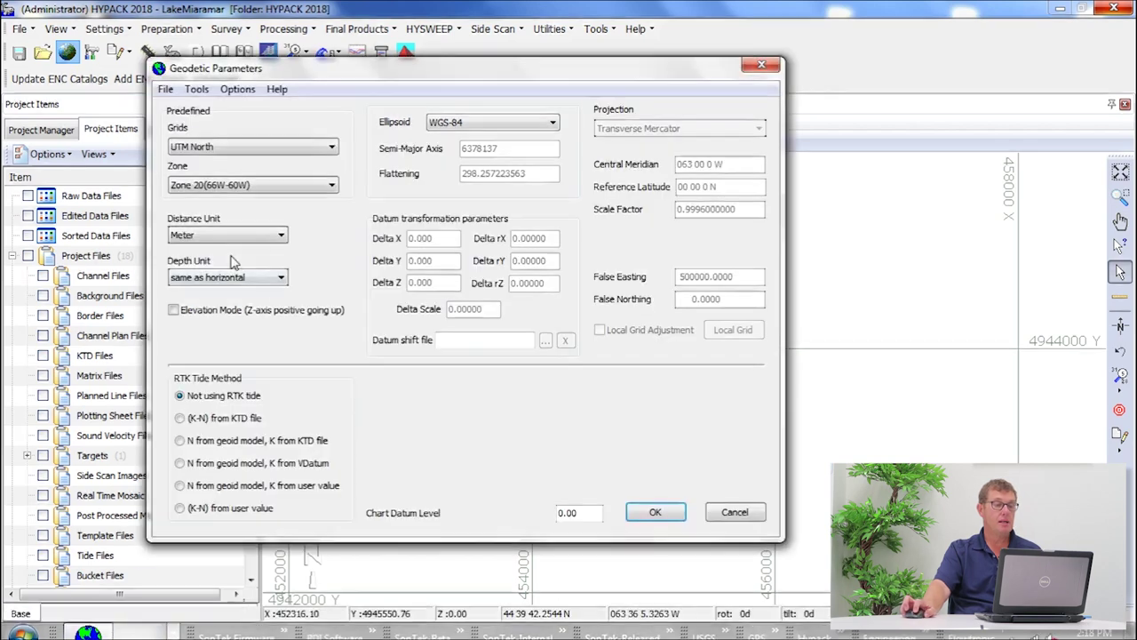
# Set the zone to Zone 11(120W-114W) and the distance unit to Intl Foot, then confirm
pyautogui.click(331, 184)
pyautogui.moveTo(334, 235); pyautogui.dragTo(333, 219)
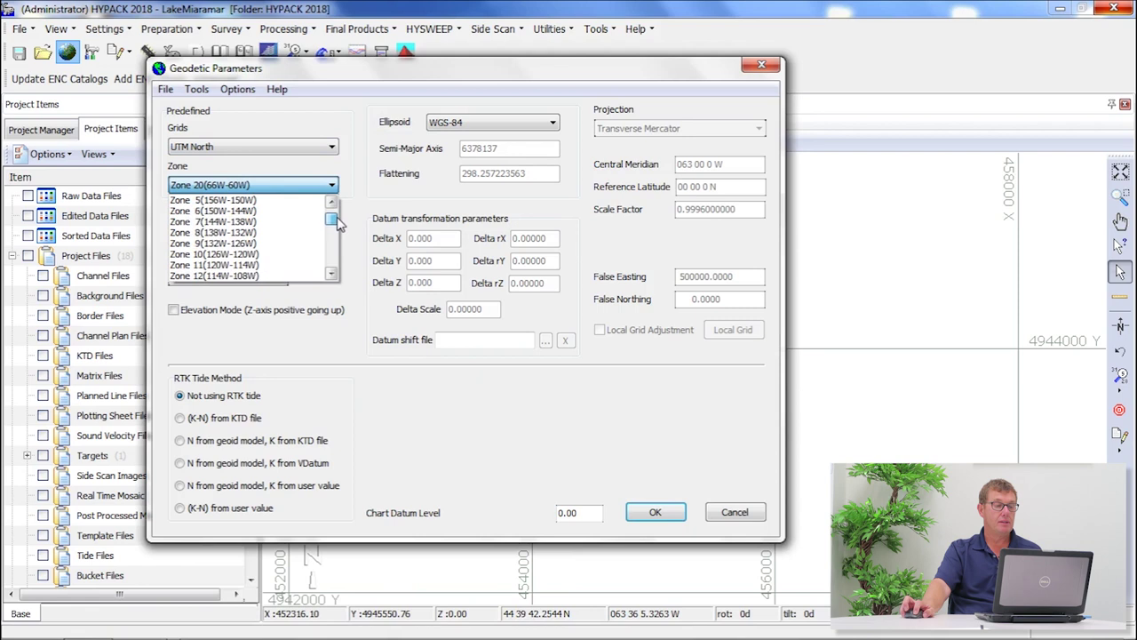
pyautogui.click(281, 267)
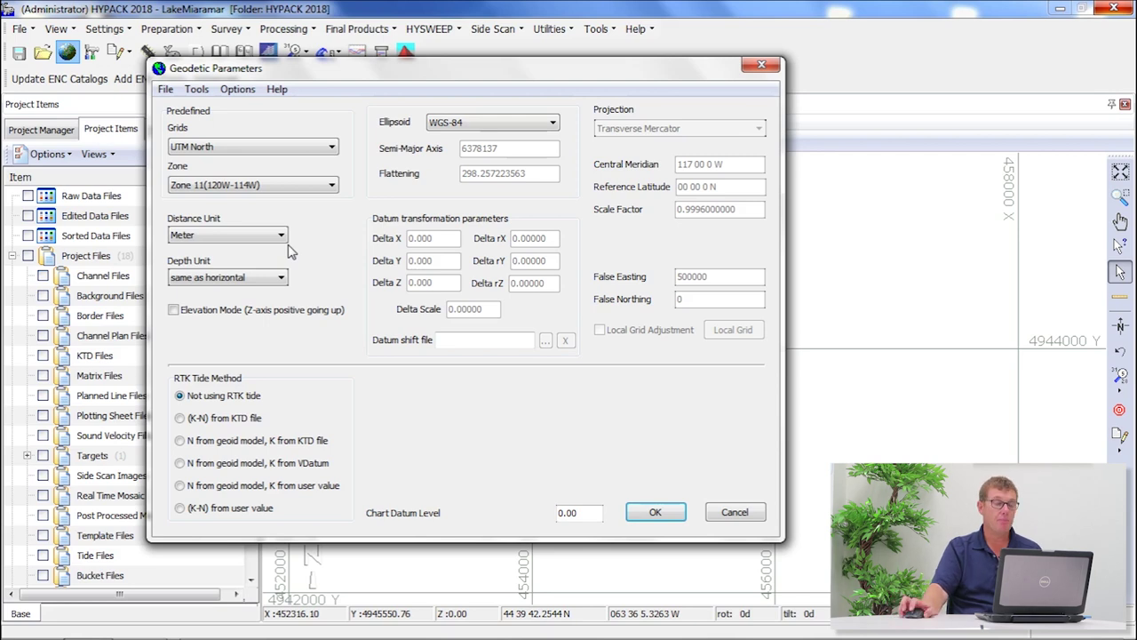
pyautogui.click(281, 236)
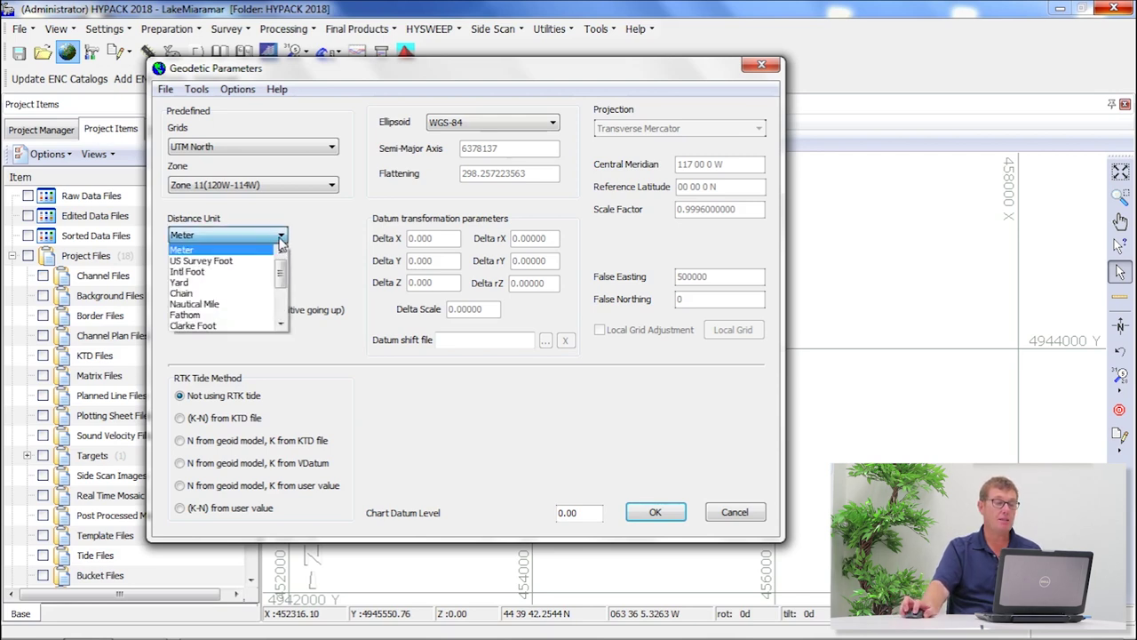
pyautogui.click(243, 273)
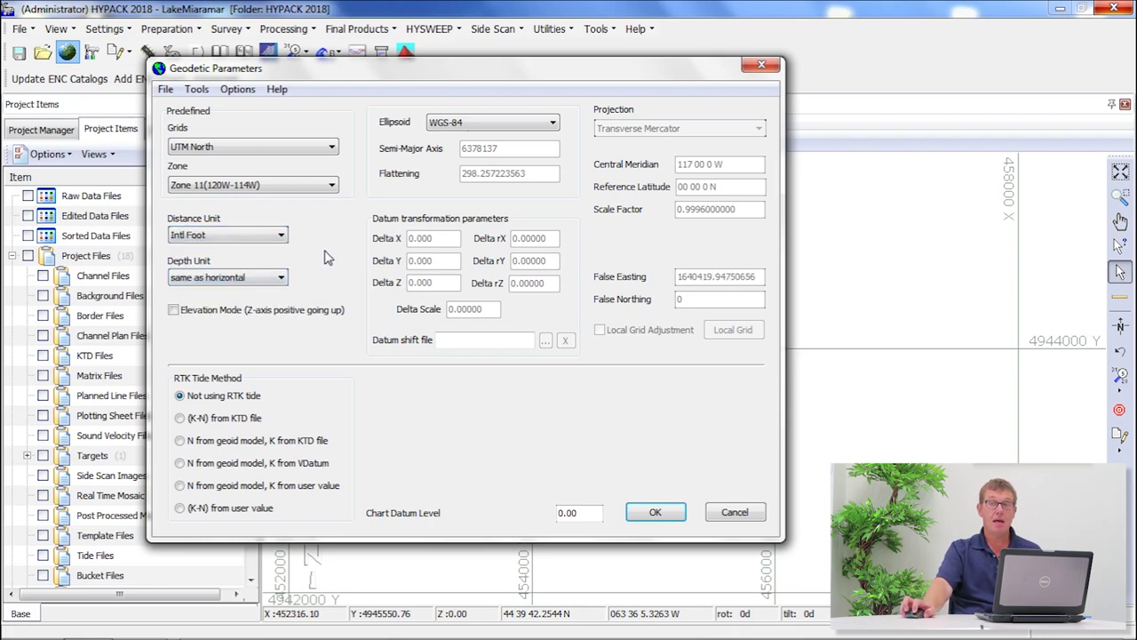
pyautogui.click(217, 279)
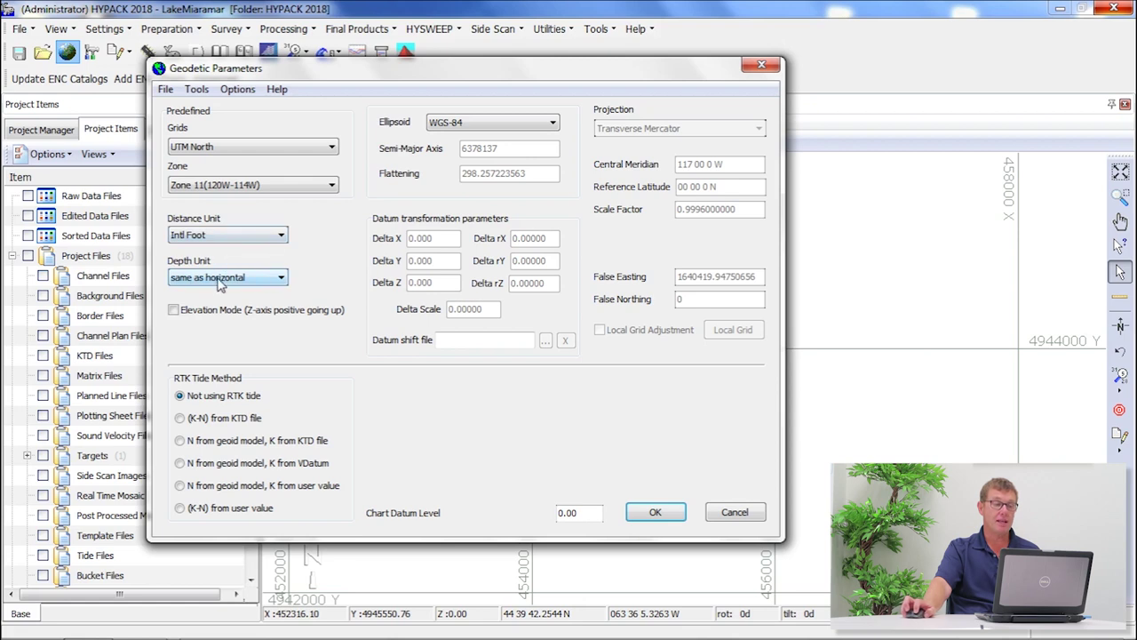
pyautogui.click(229, 396)
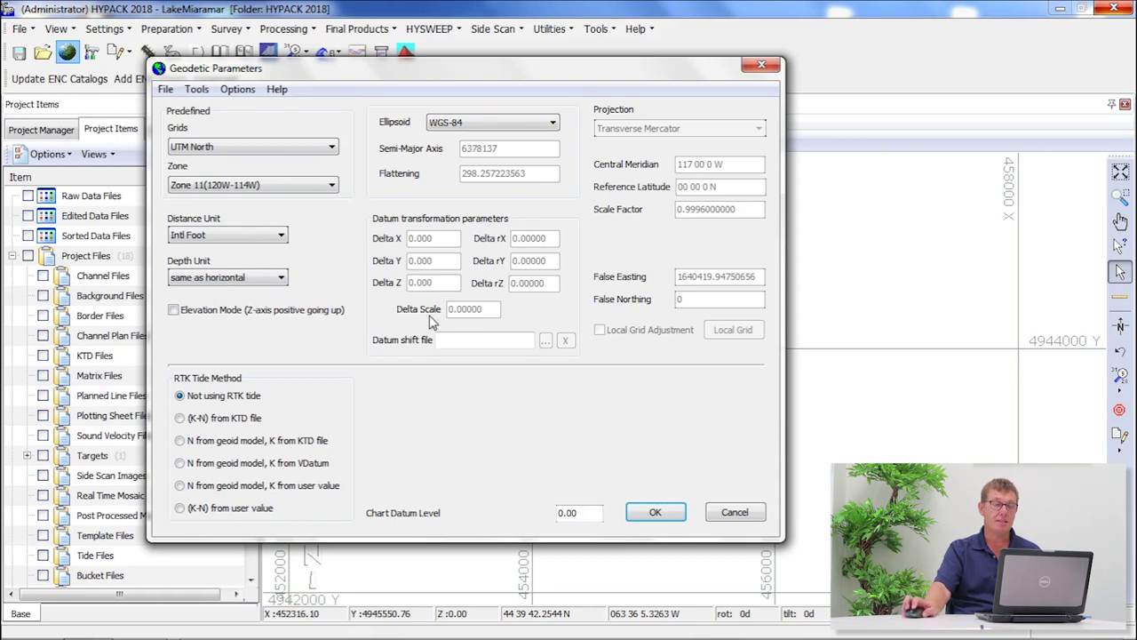
pyautogui.click(655, 513)
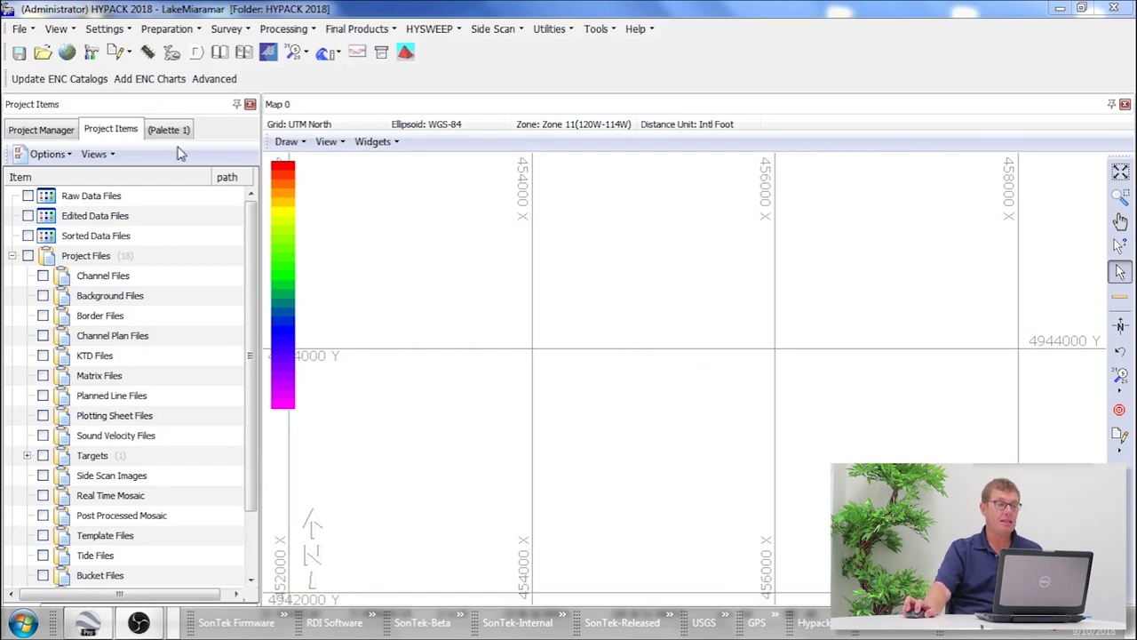
# In the display Settings General tab, set the Borders colour to red
pyautogui.click(93, 54)
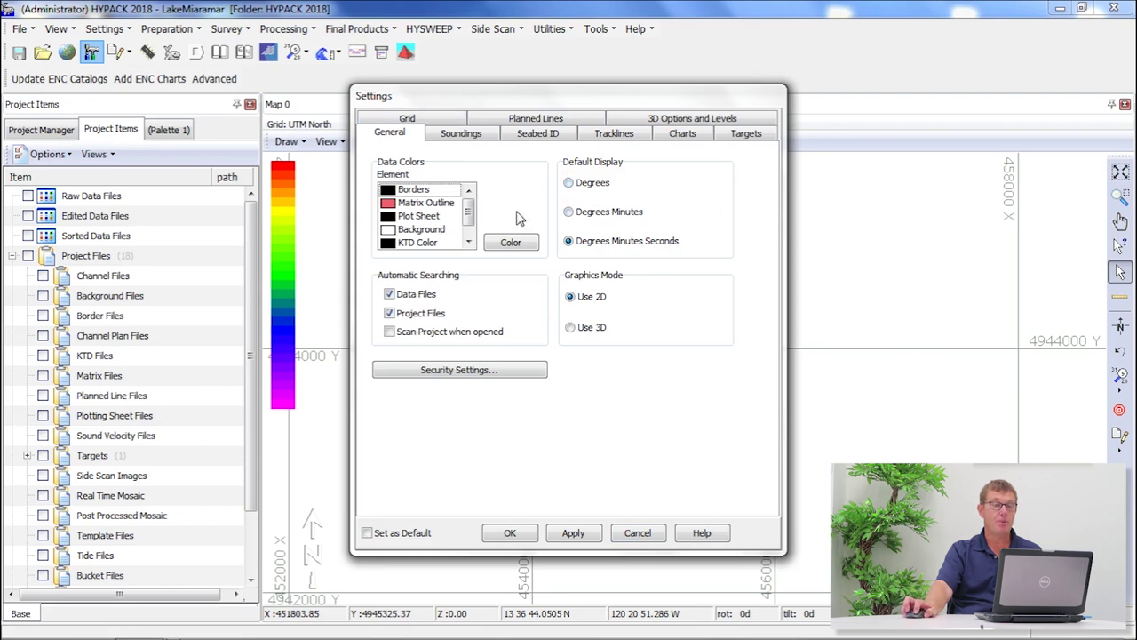
pyautogui.click(413, 189)
pyautogui.click(511, 241)
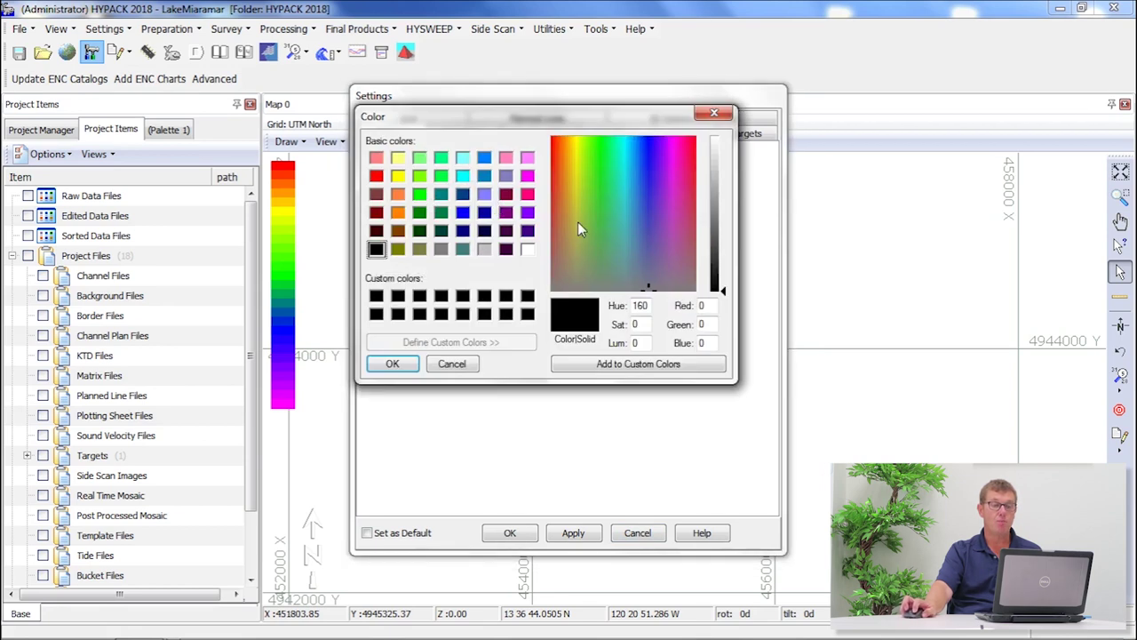
pyautogui.click(376, 175)
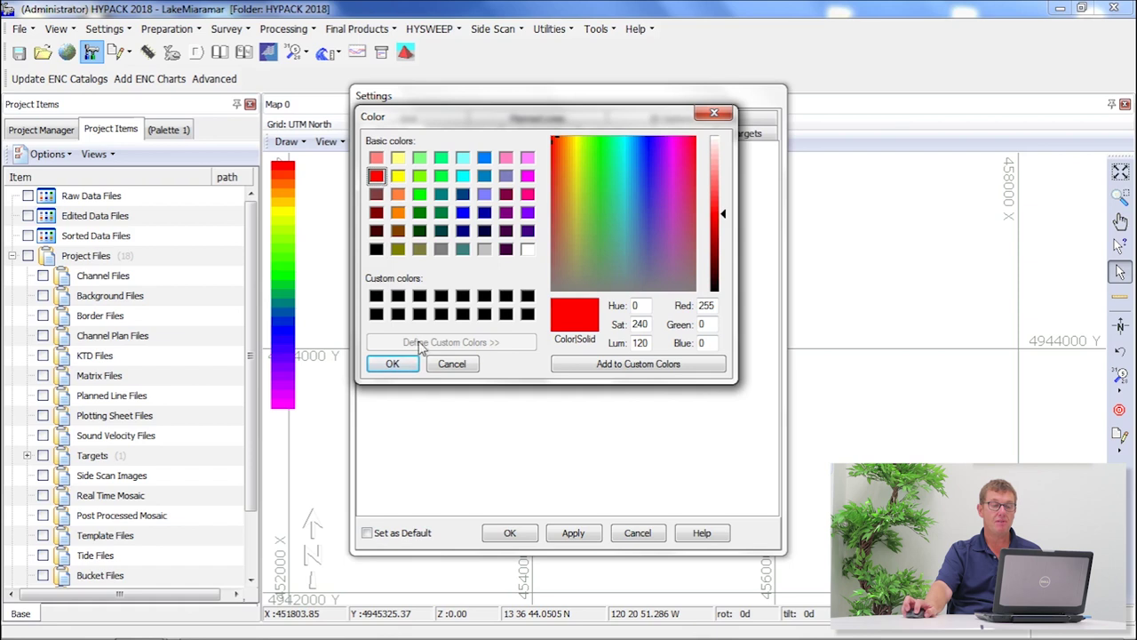
pyautogui.click(393, 365)
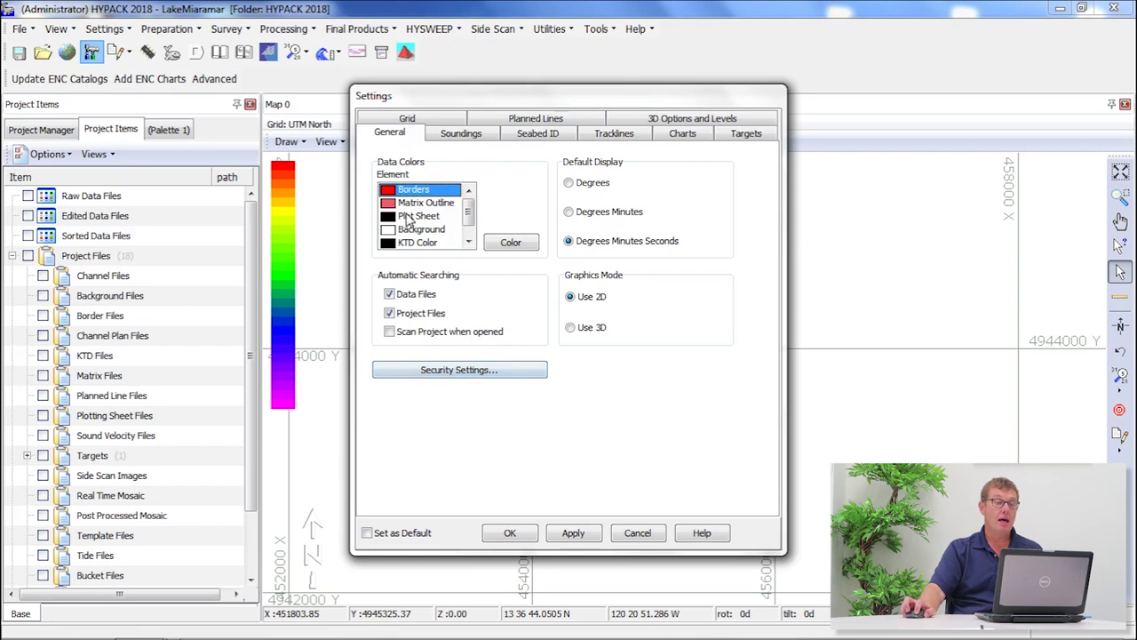
# Set the Matrix Outline colour to red as well
pyautogui.doubleClick(411, 205)
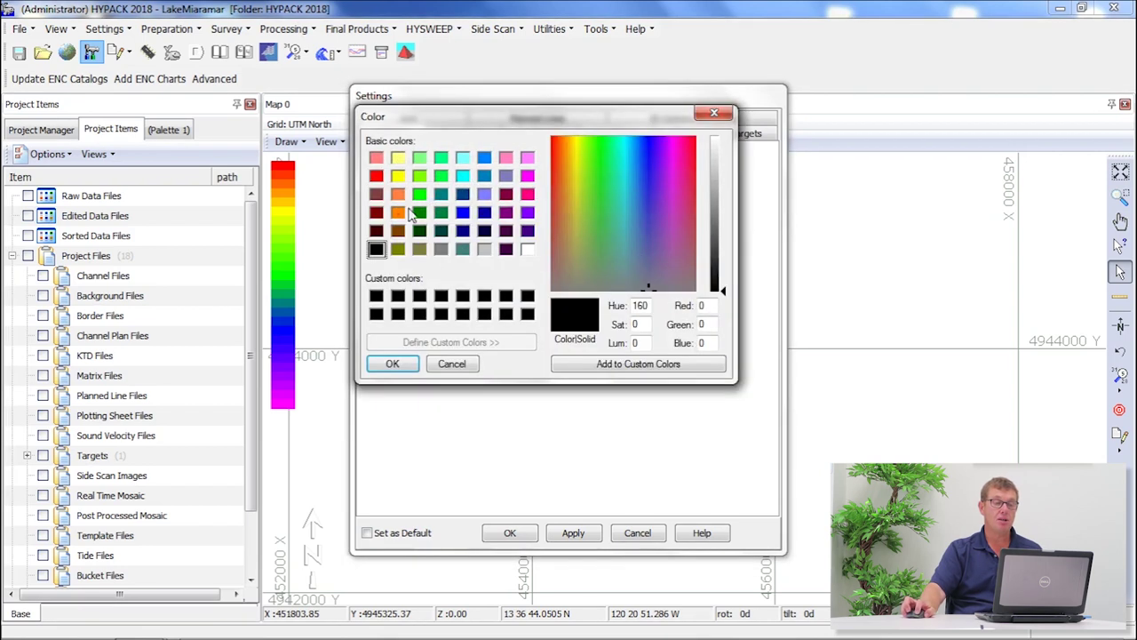
pyautogui.click(376, 176)
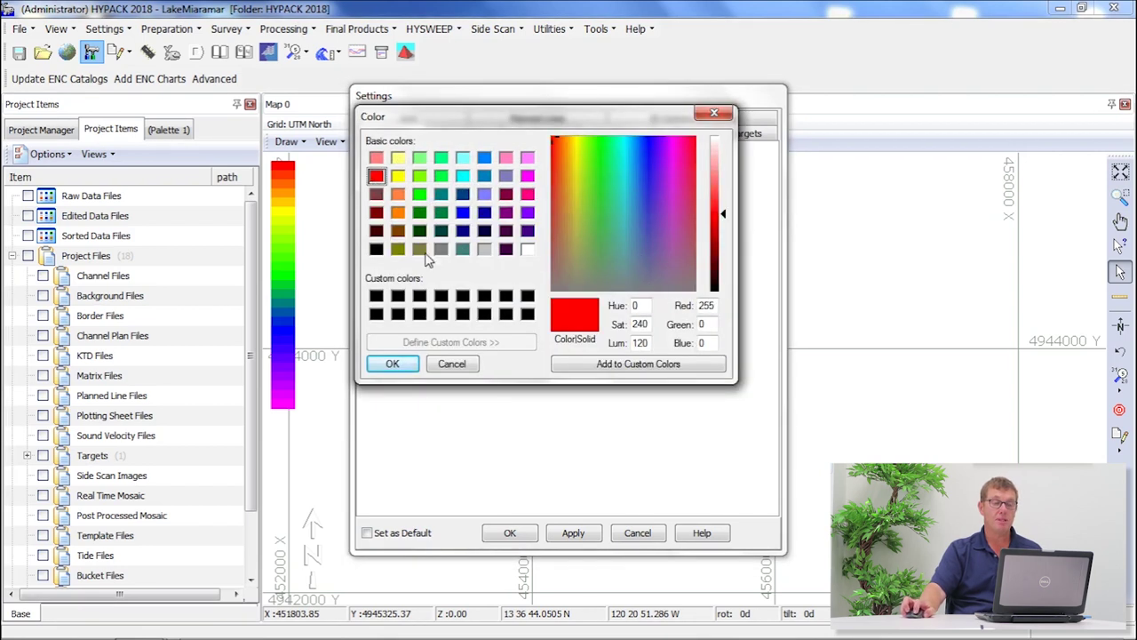
pyautogui.click(393, 363)
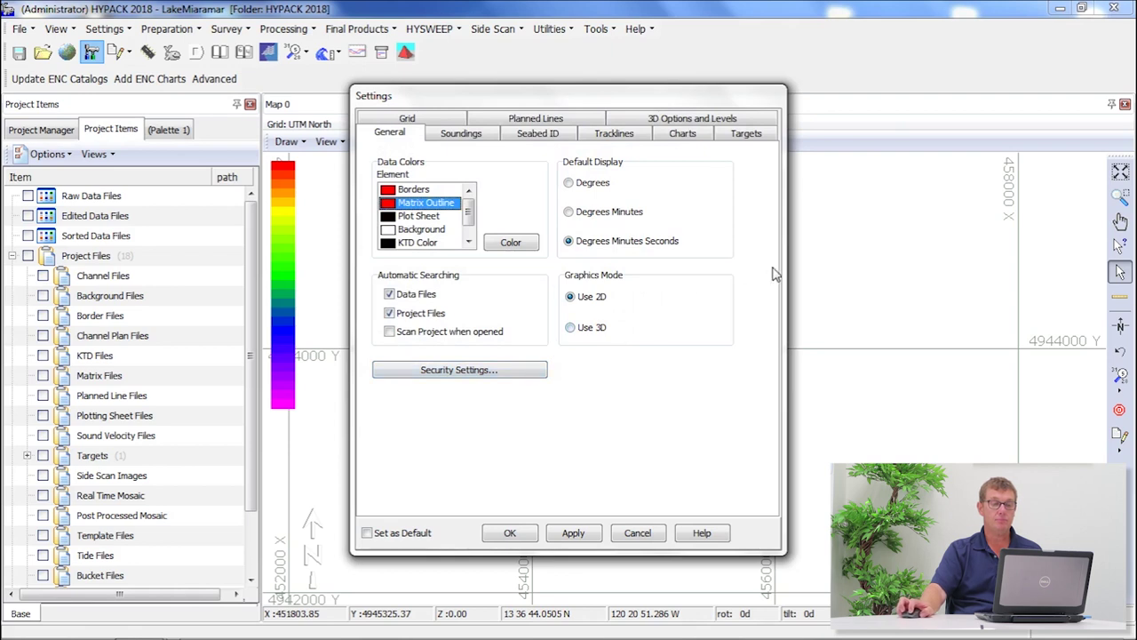
pyautogui.click(462, 141)
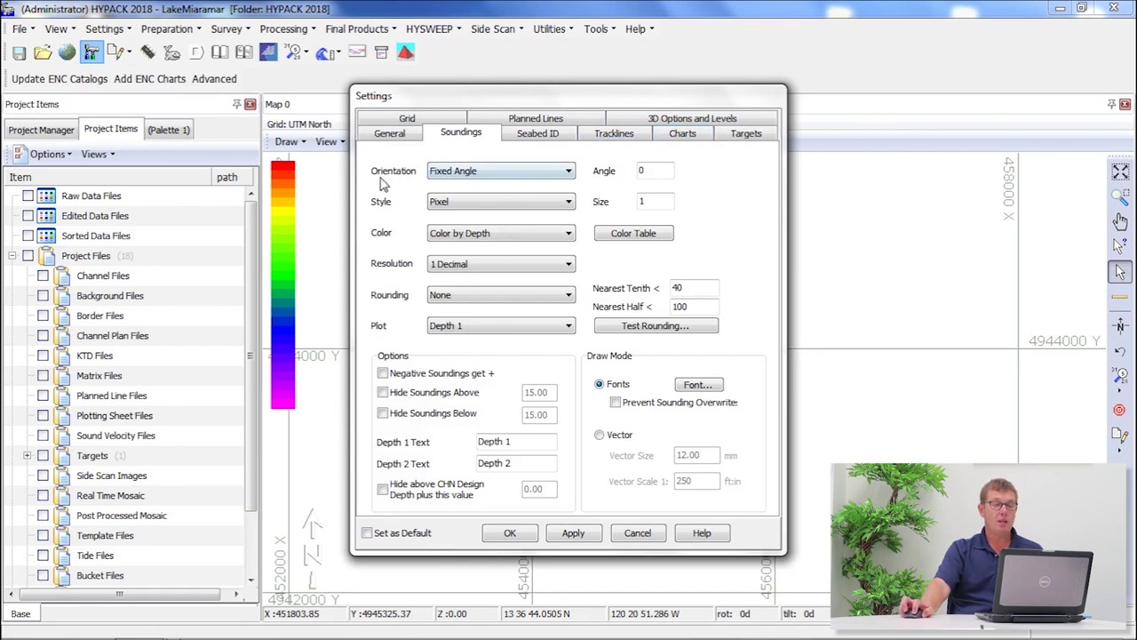
# Check the sounding Style options, leaving the style at Pixel
pyautogui.click(460, 203)
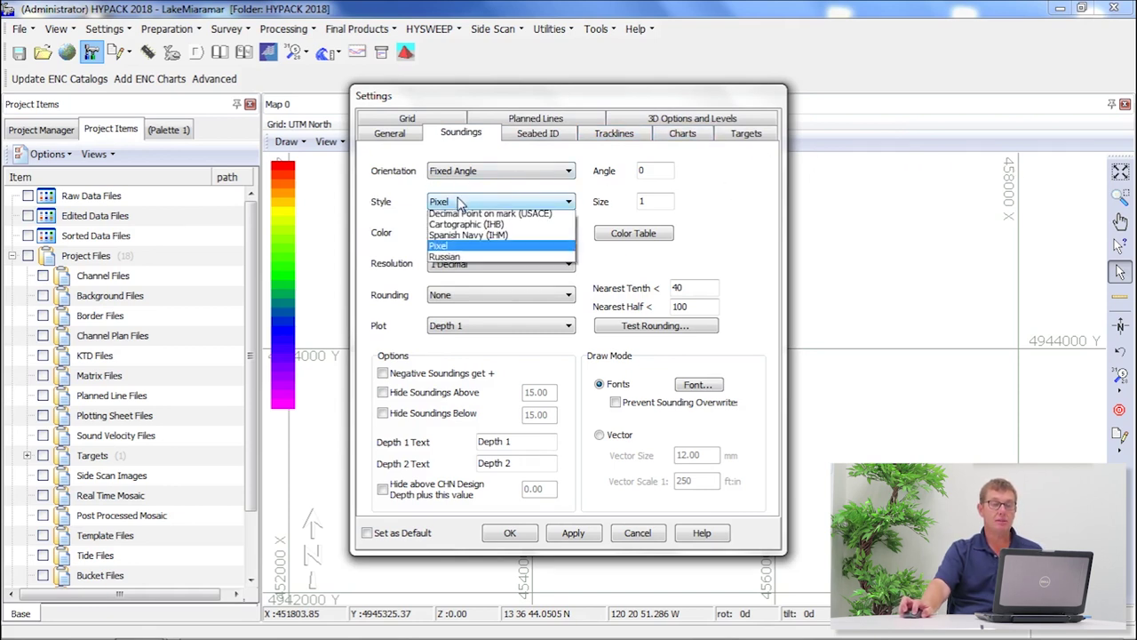
pyautogui.click(462, 202)
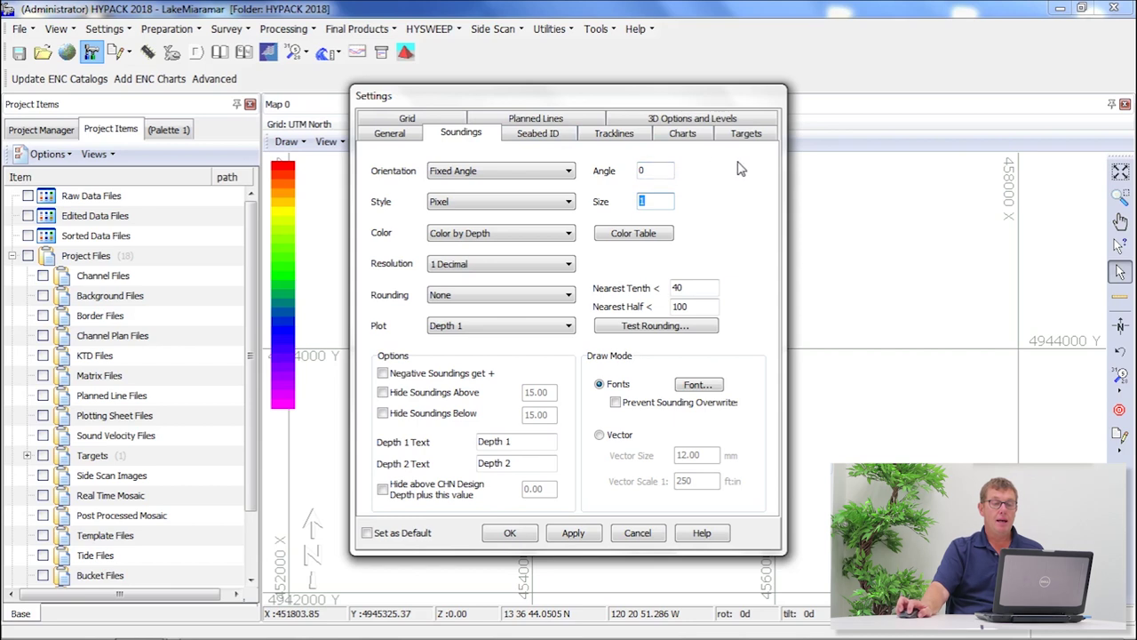
pyautogui.click(617, 136)
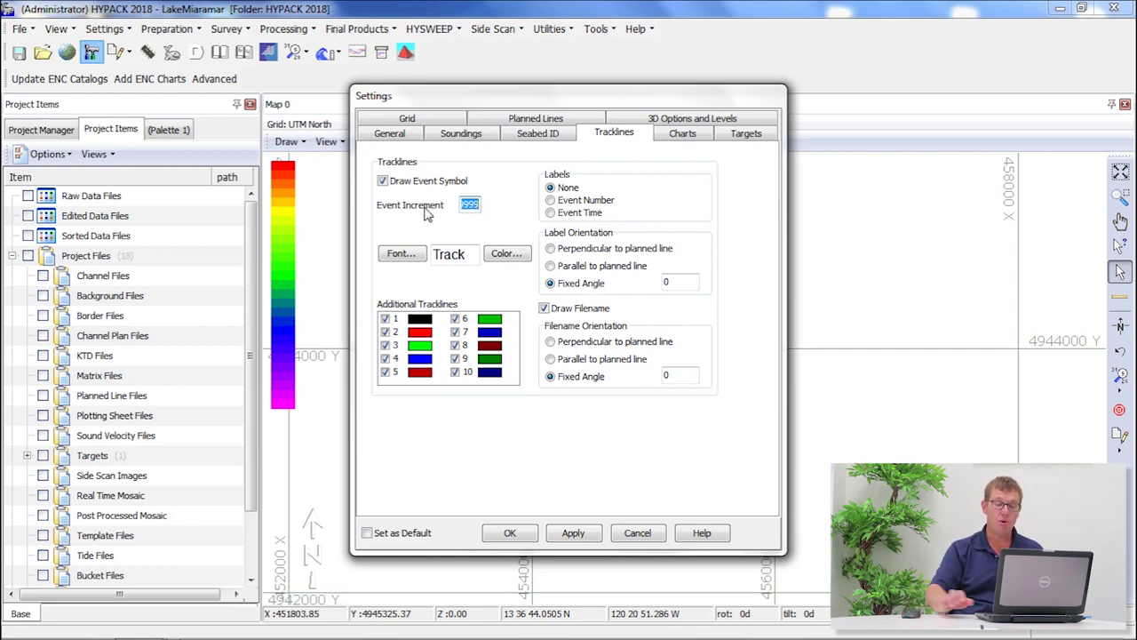
# Edit the trackline Event Increment, restoring it to 9999
pyautogui.write('9')
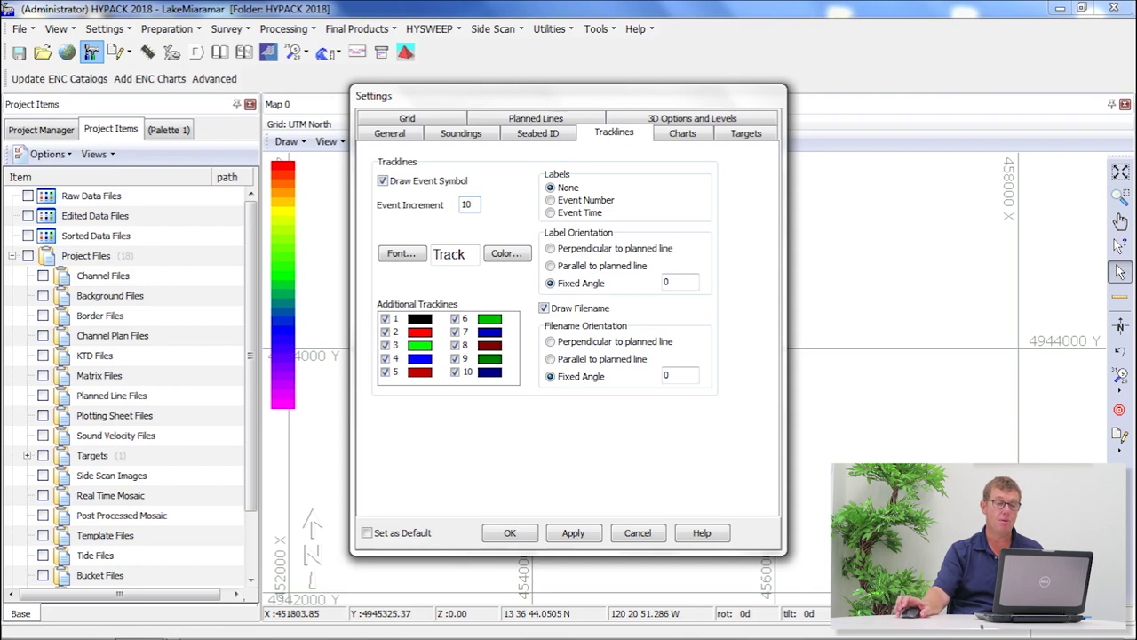
pyautogui.press('BackSpace')
pyautogui.press('BackSpace')
pyautogui.write('9999')
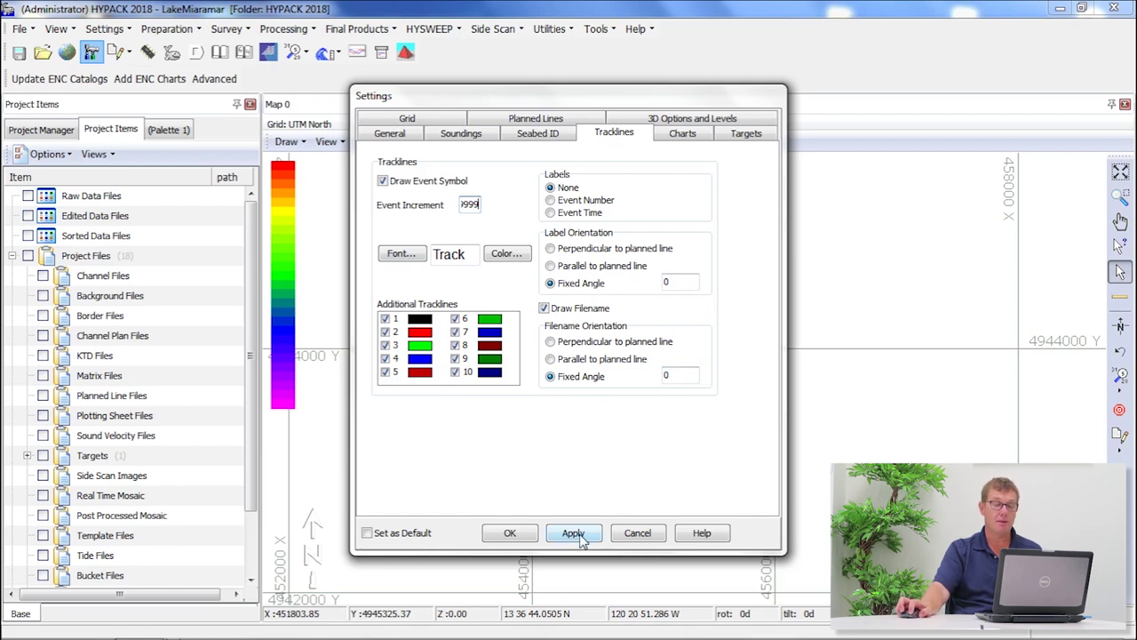
pyautogui.click(698, 141)
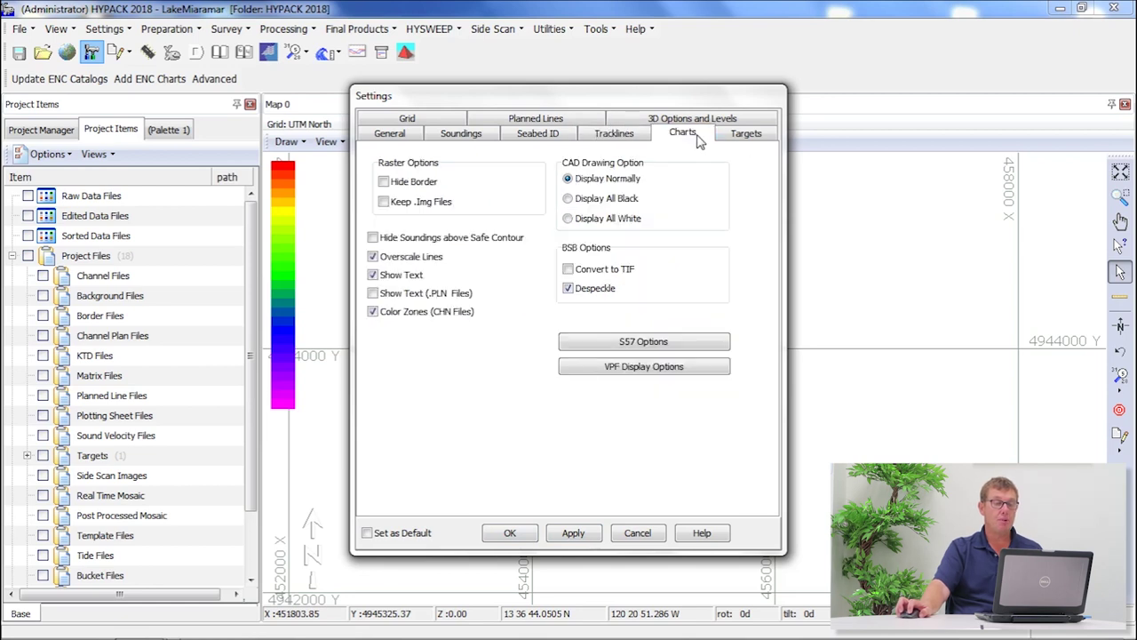
# Review the Targets display options, then view the Planned Lines settings with labels at fixed angle 0
pyautogui.click(744, 138)
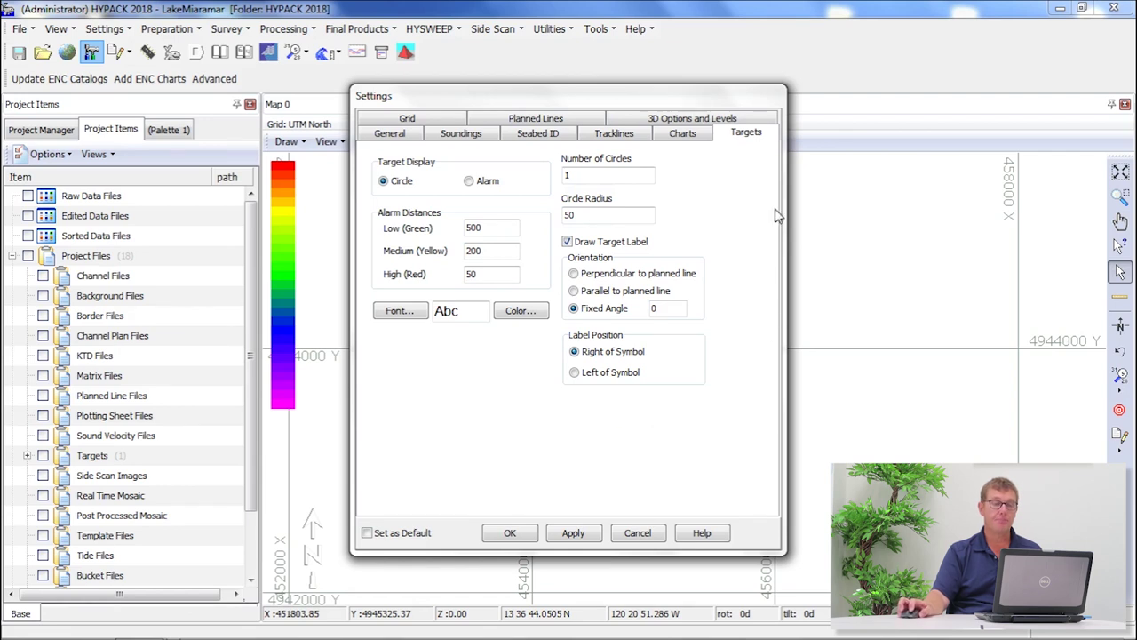
pyautogui.click(563, 121)
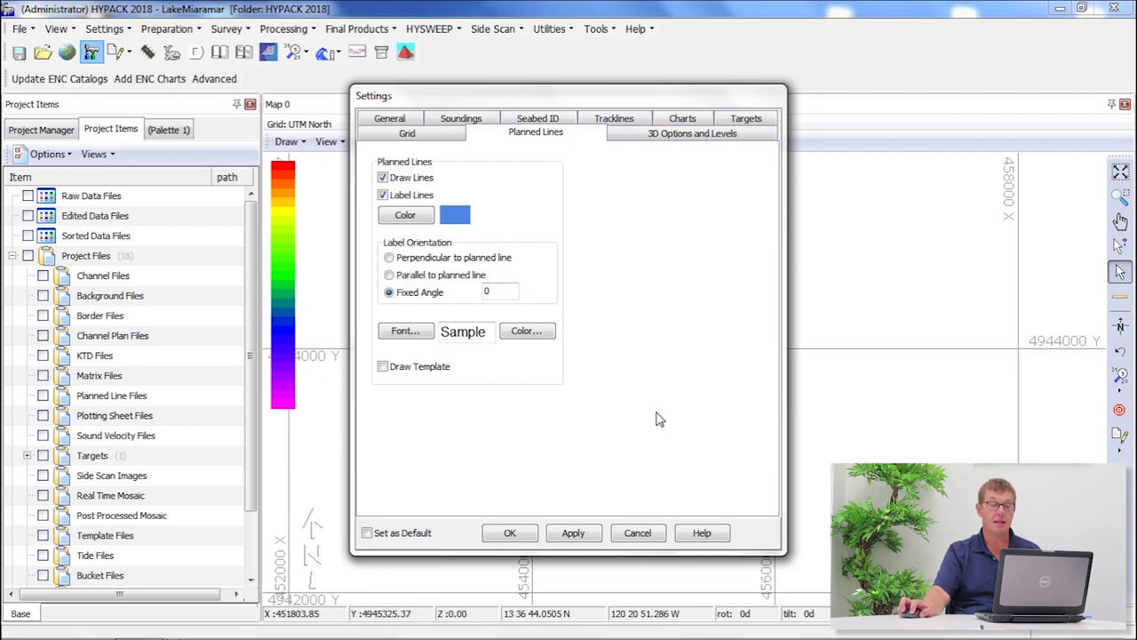
# Apply the changed display settings and close the Settings dialog
pyautogui.click(570, 534)
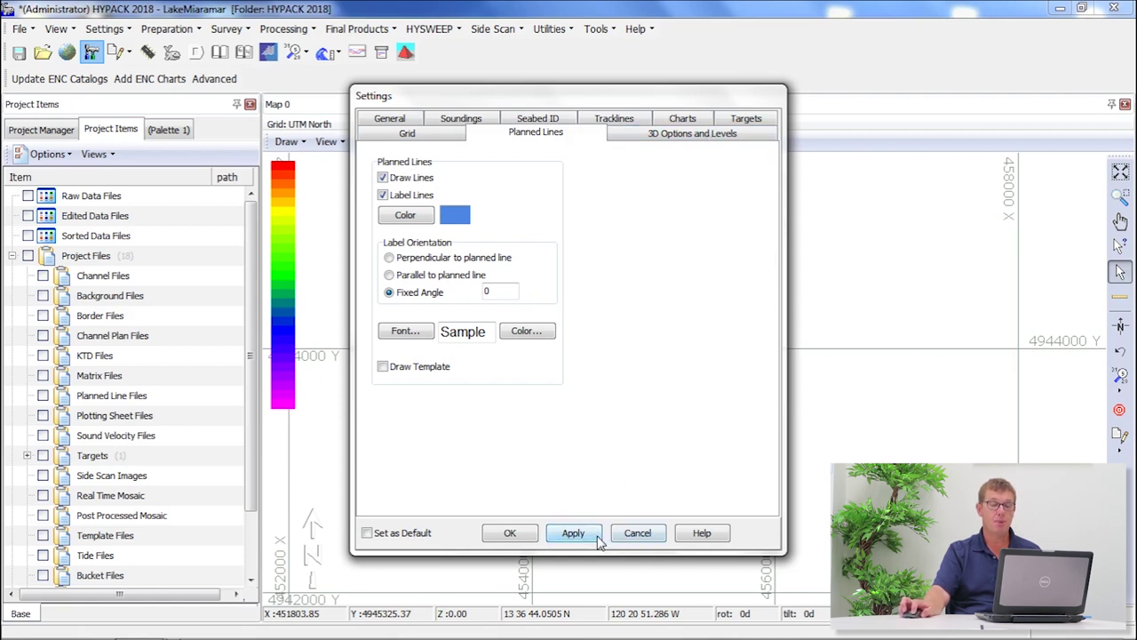
pyautogui.click(513, 533)
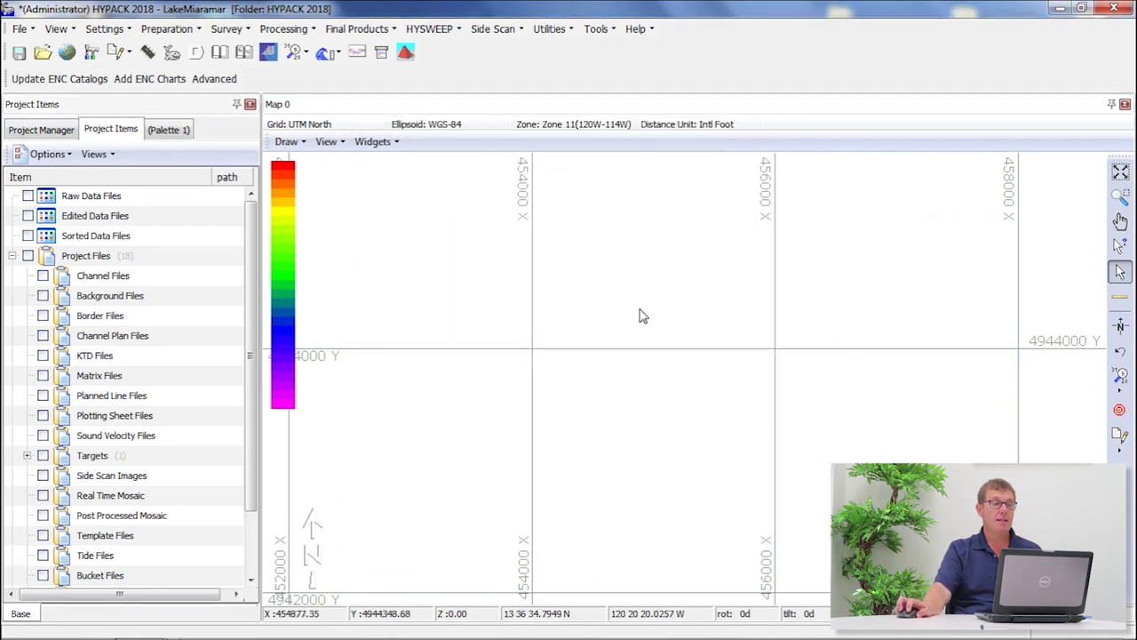
# Show the Editors dropdown listing tools from 3D Shape Editor through XYZ Collector
pyautogui.click(122, 63)
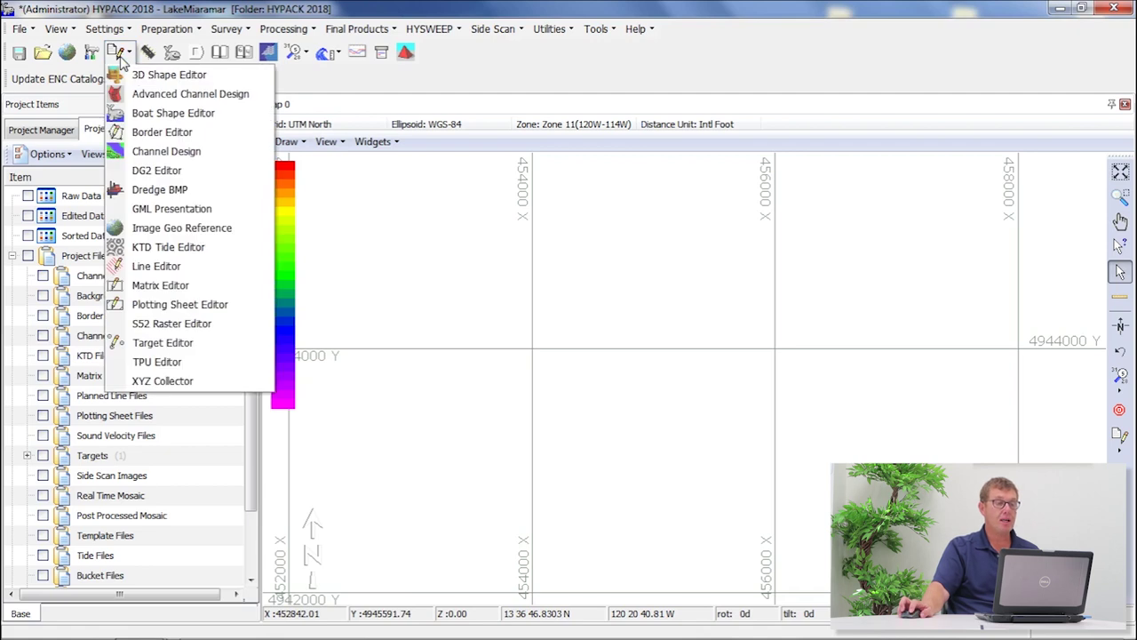